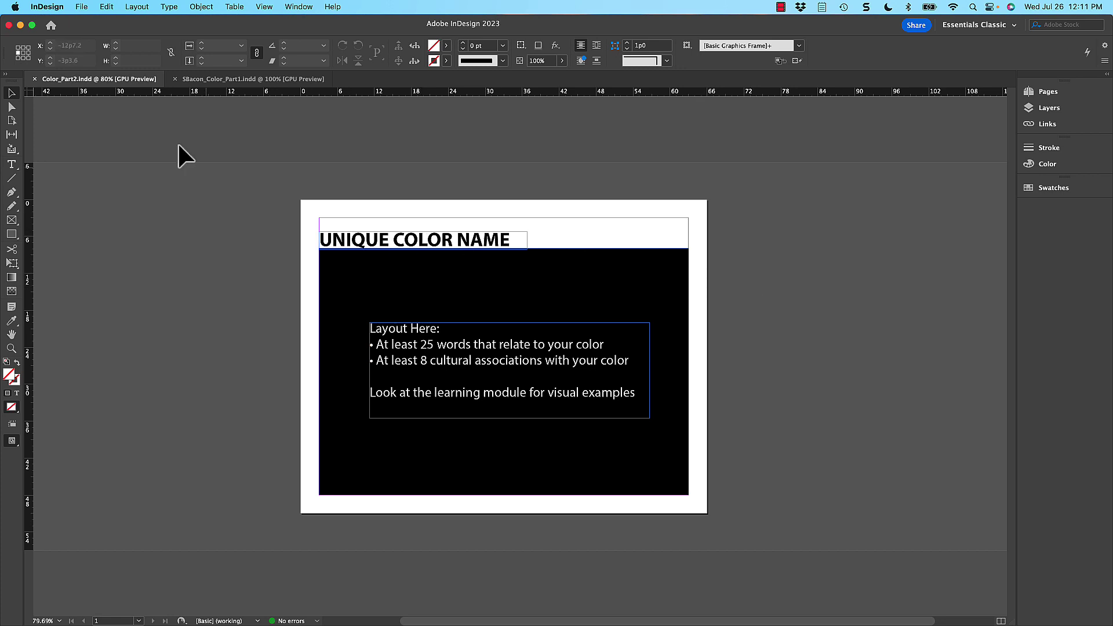
Save the document to the Desktop as Color_Part2.indd, prefixed with the author's name and an underscore
{"action": "left_click", "coordinate": [85, 8]}
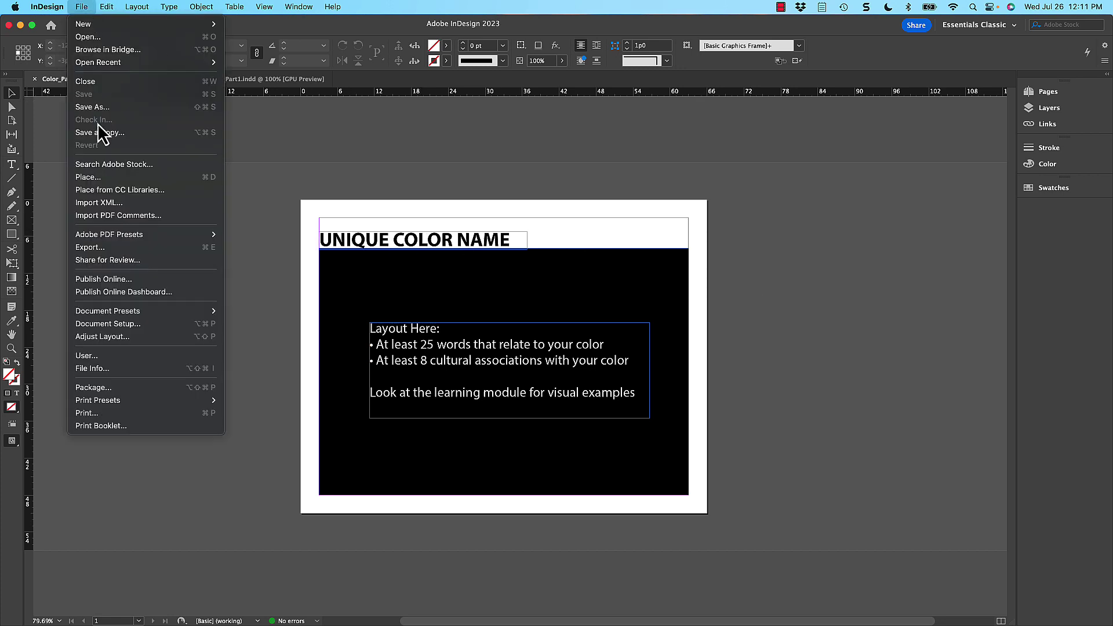
{"action": "left_click", "coordinate": [98, 108]}
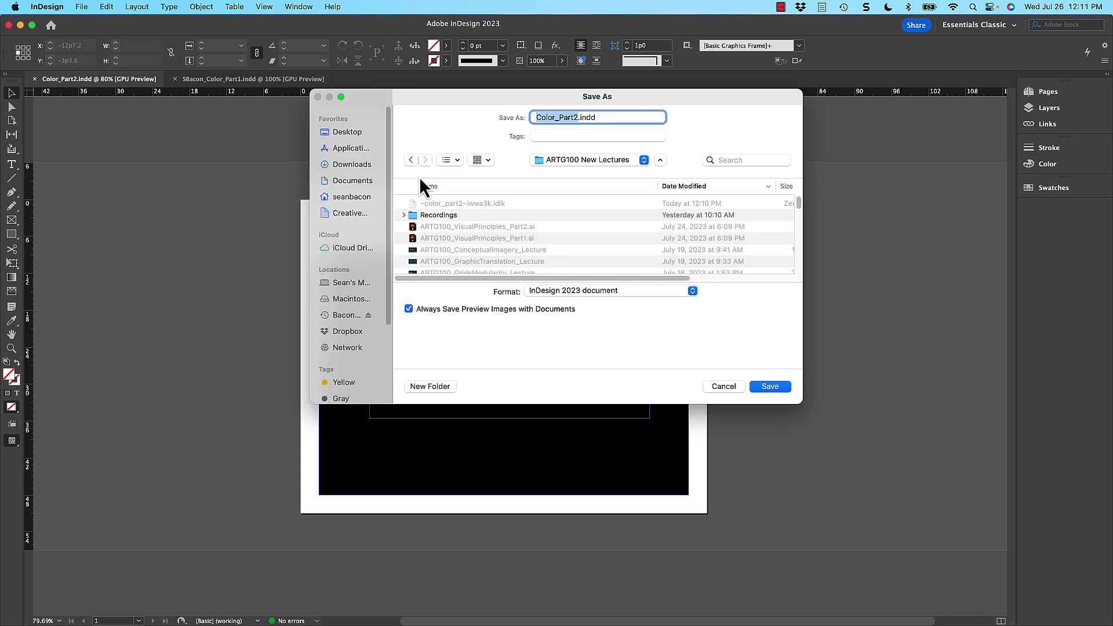
{"action": "key", "text": "Left"}
{"action": "type", "text": "SBacon"}
{"action": "left_click", "coordinate": [342, 133]}
{"action": "type", "text": "_"}
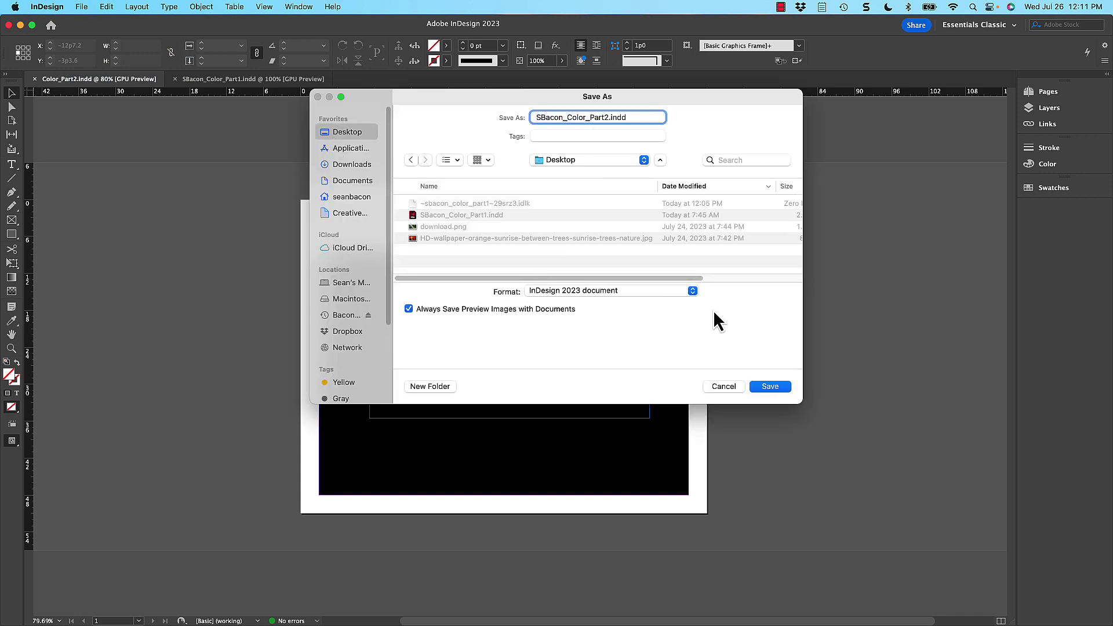
{"action": "key", "text": "Return"}
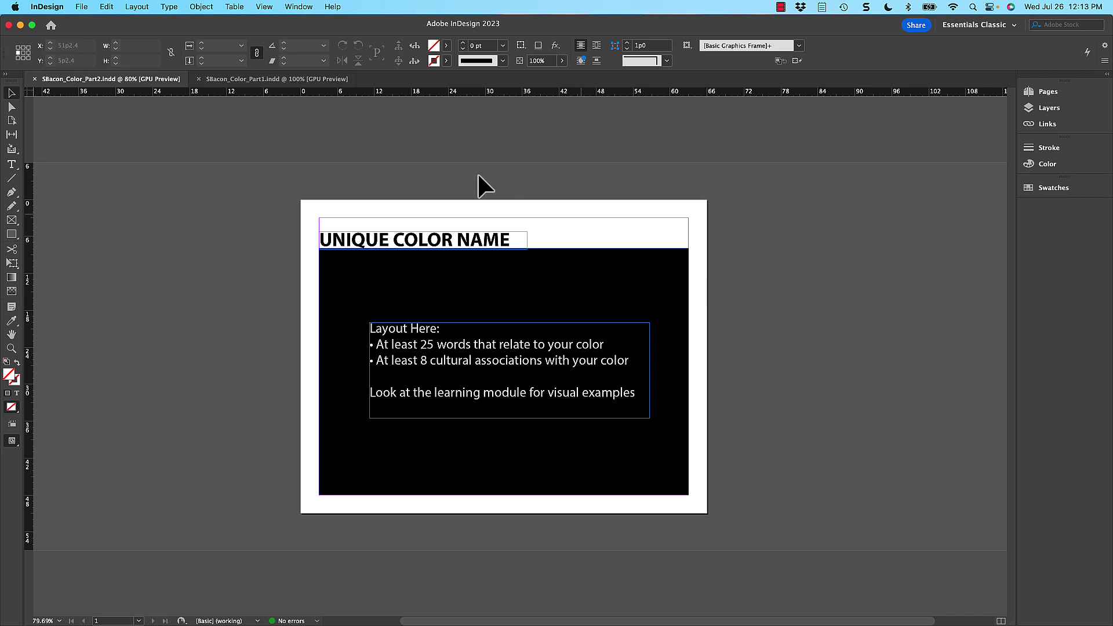
Copy the olive green swatch from the Part 1 document and paste it beside the Part 2 page
{"action": "left_click", "coordinate": [298, 79]}
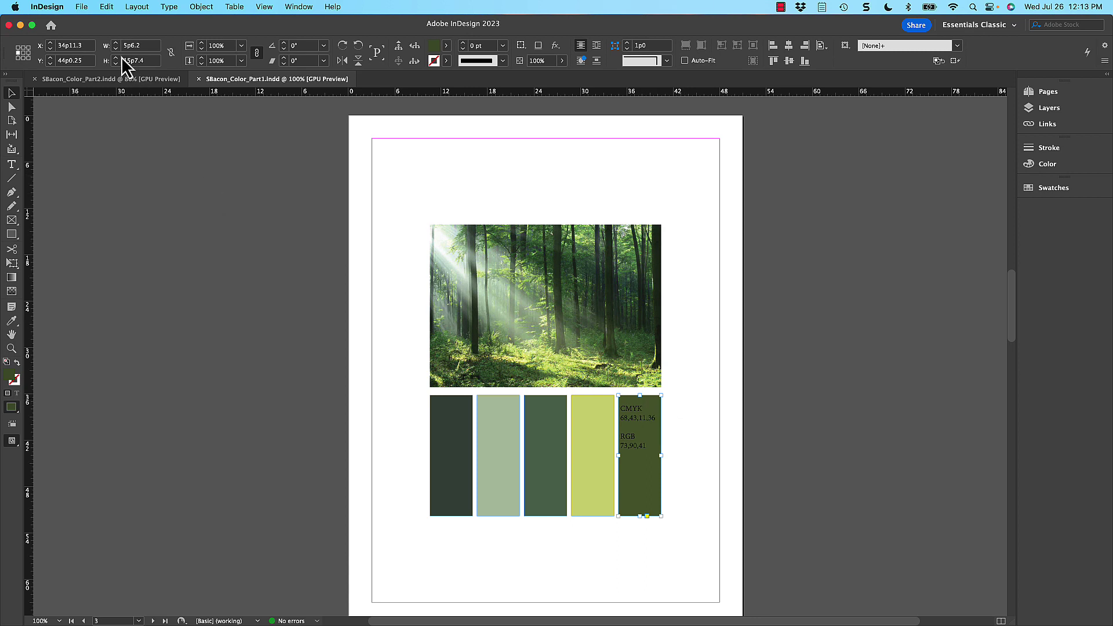
{"action": "left_click", "coordinate": [109, 10]}
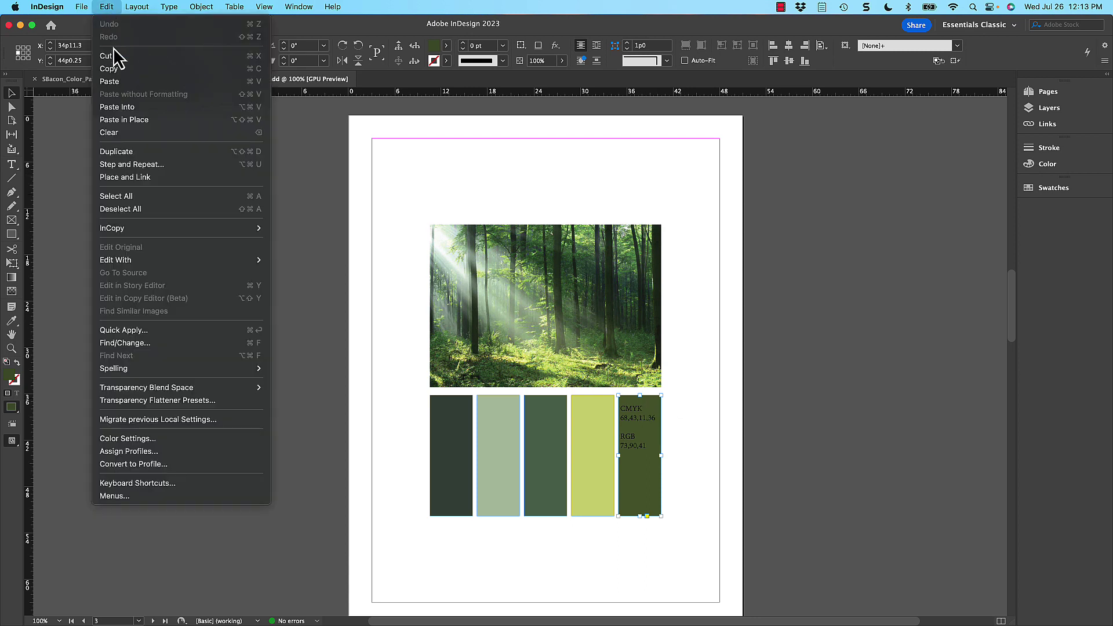
{"action": "left_click", "coordinate": [110, 69]}
{"action": "left_click", "coordinate": [96, 80]}
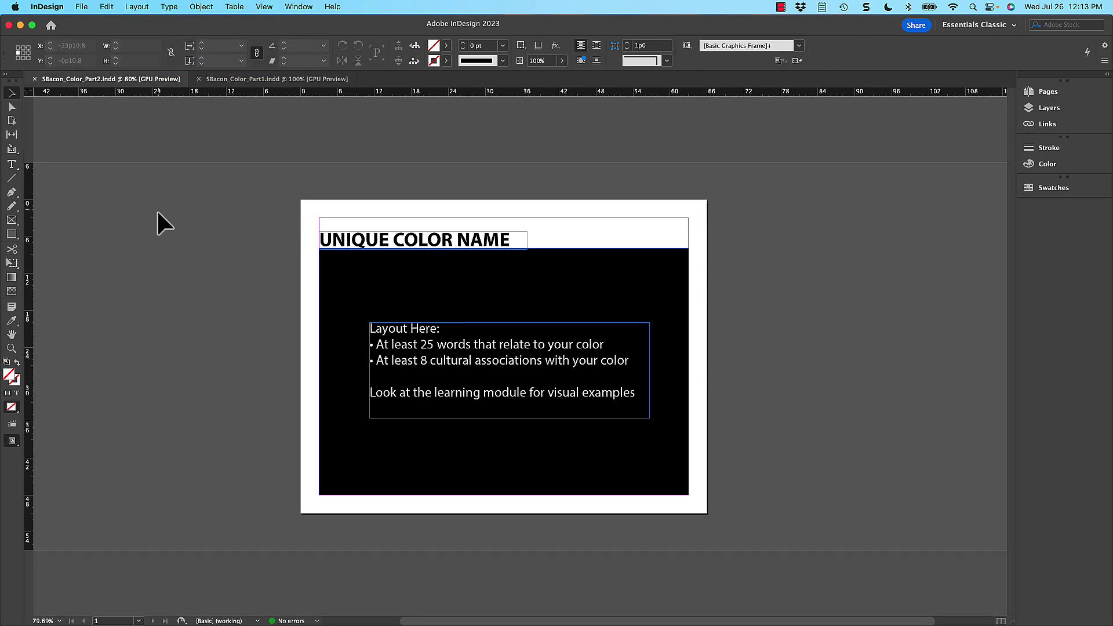
{"action": "left_click", "coordinate": [108, 9]}
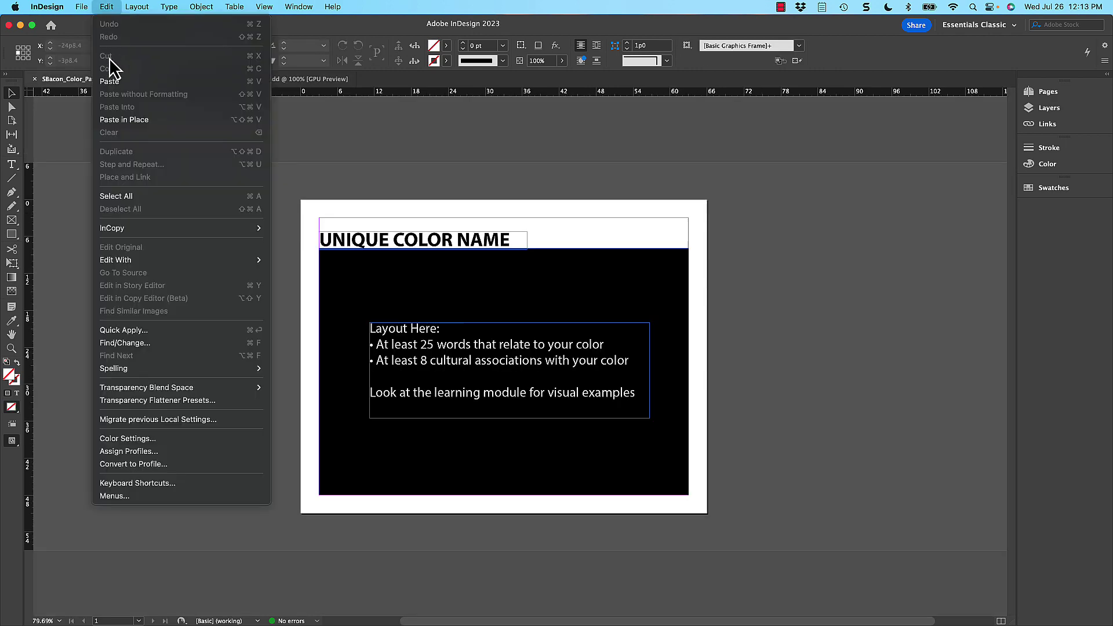
{"action": "left_click", "coordinate": [112, 81]}
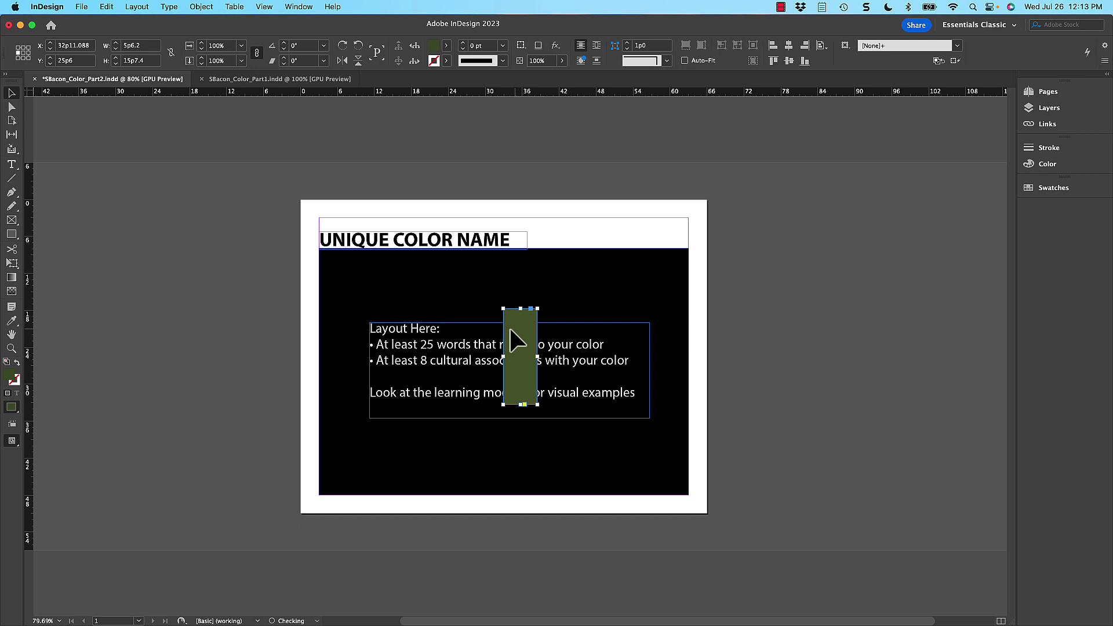
{"action": "left_click_drag", "start_coordinate": [510, 336], "coordinate": [236, 349]}
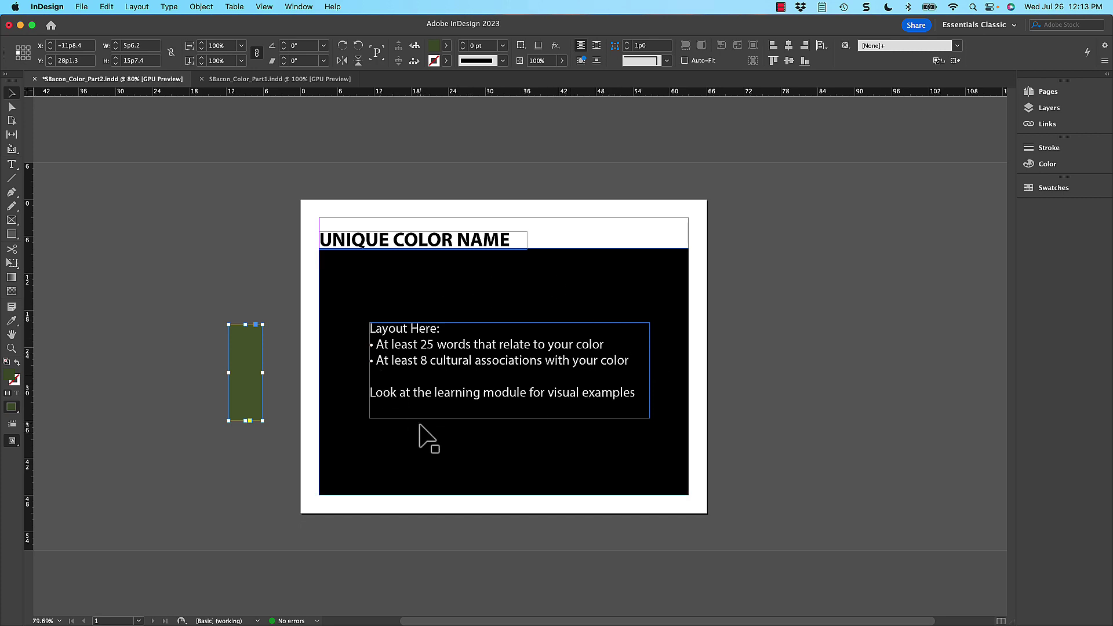
Fill the large black background panel with the swatch's olive green using the Eyedropper
{"action": "left_click", "coordinate": [427, 310]}
{"action": "double_click", "coordinate": [10, 382]}
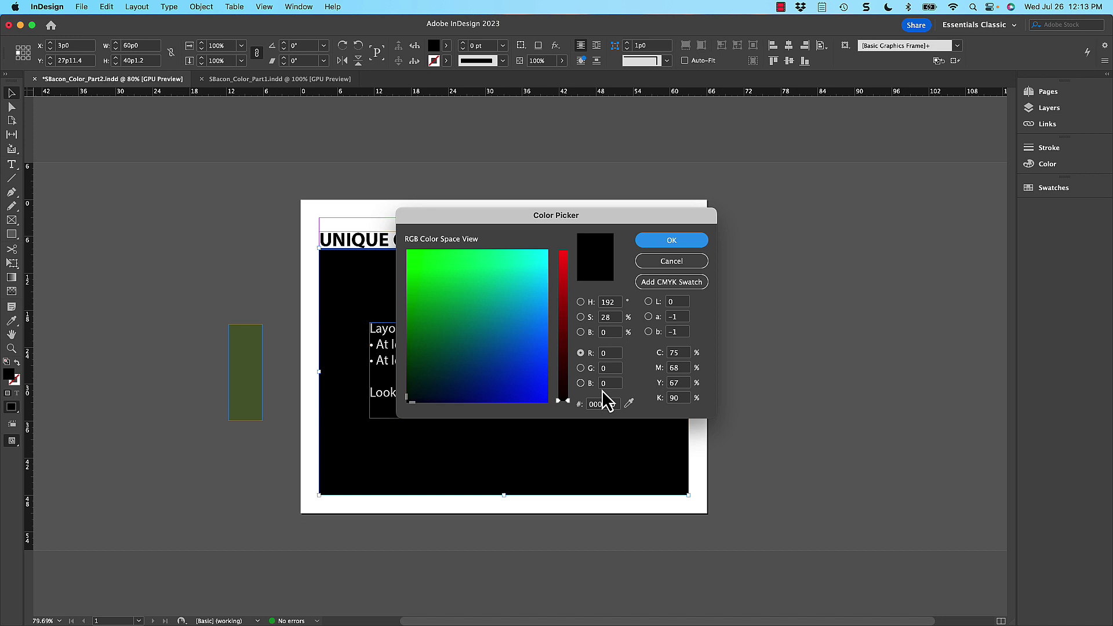
{"action": "left_click", "coordinate": [662, 266]}
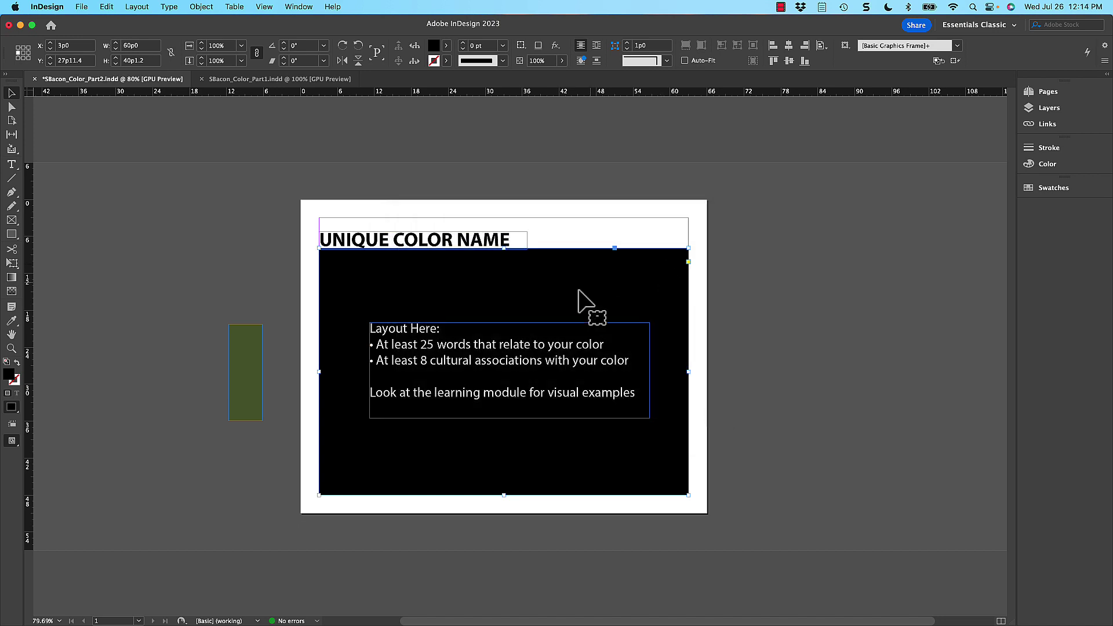
{"action": "left_click", "coordinate": [11, 321]}
{"action": "left_click", "coordinate": [237, 329]}
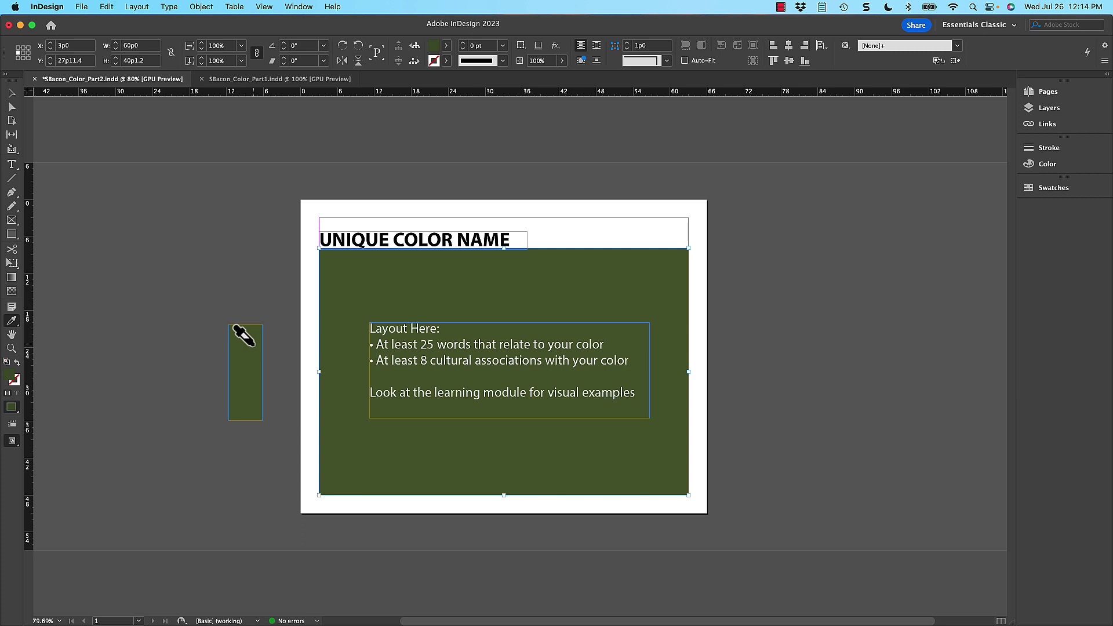
{"action": "left_click", "coordinate": [12, 93]}
Delete the leftover green swatch and move the 'Layout Here' instructions onto the right pasteboard
{"action": "left_click_drag", "start_coordinate": [248, 377], "coordinate": [194, 377]}
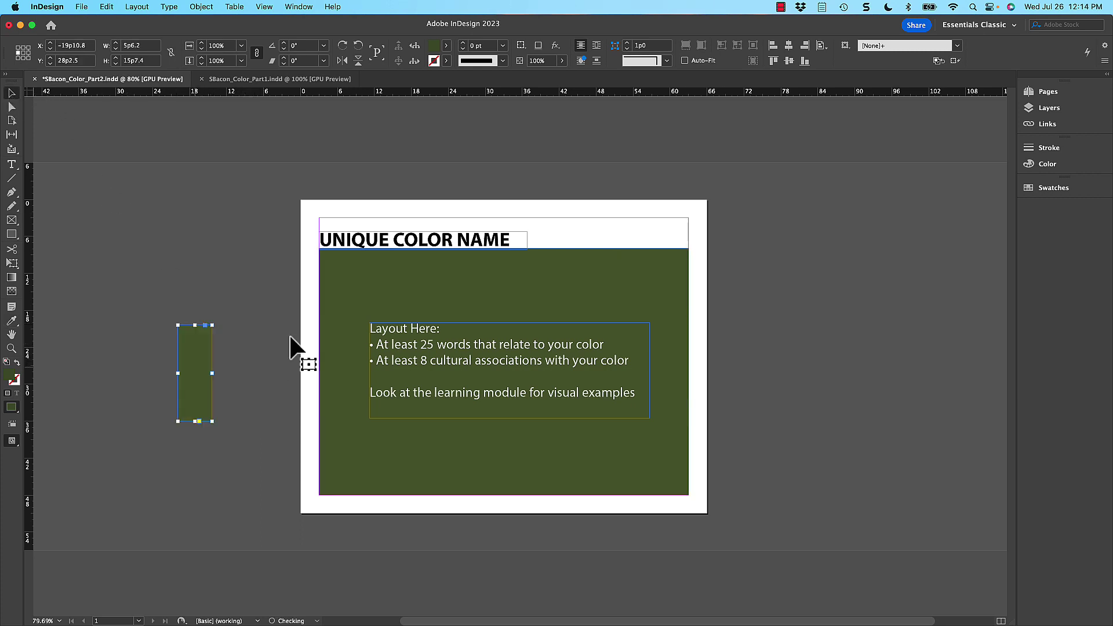
{"action": "key", "text": "BackSpace"}
{"action": "left_click_drag", "start_coordinate": [504, 346], "coordinate": [850, 275]}
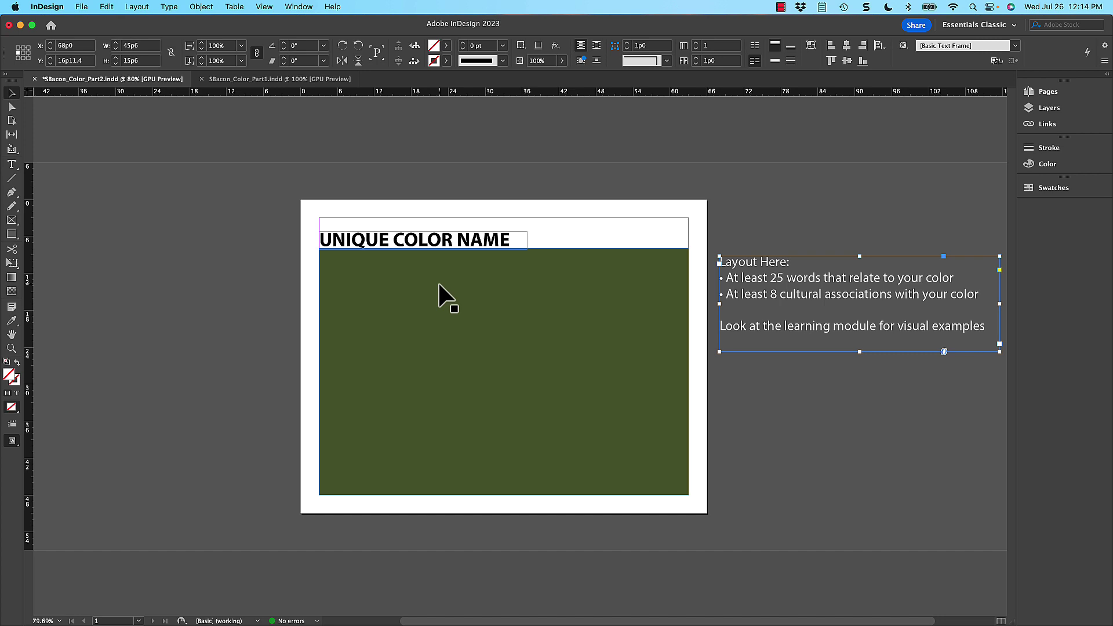
Replace the placeholder title text with JUNIPER MOSS
{"action": "double_click", "coordinate": [483, 235]}
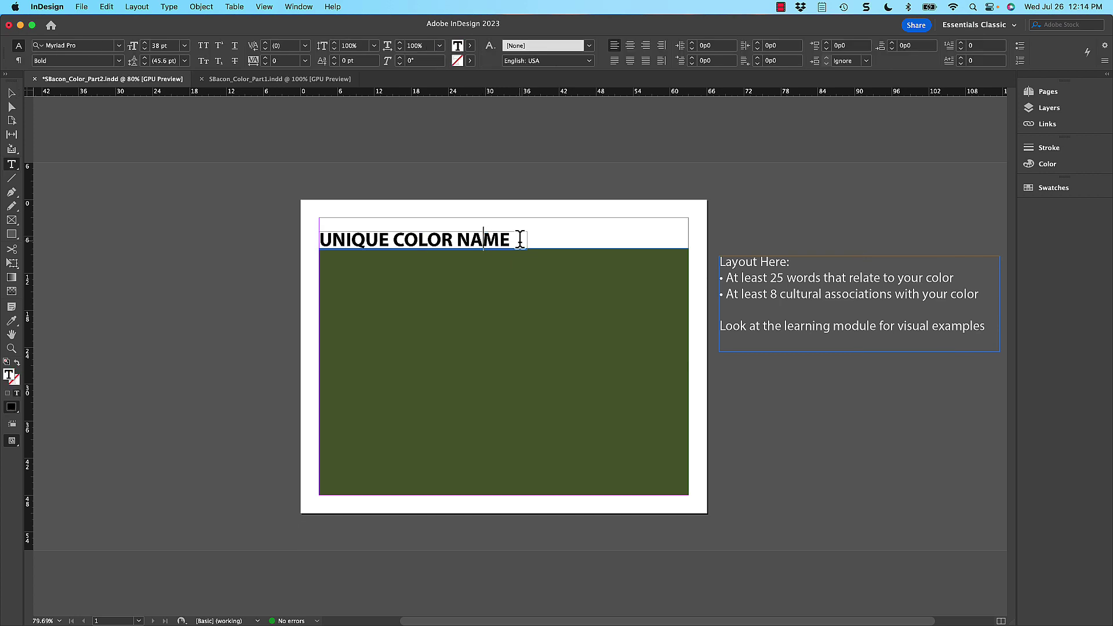
{"action": "left_click_drag", "start_coordinate": [519, 238], "coordinate": [319, 238]}
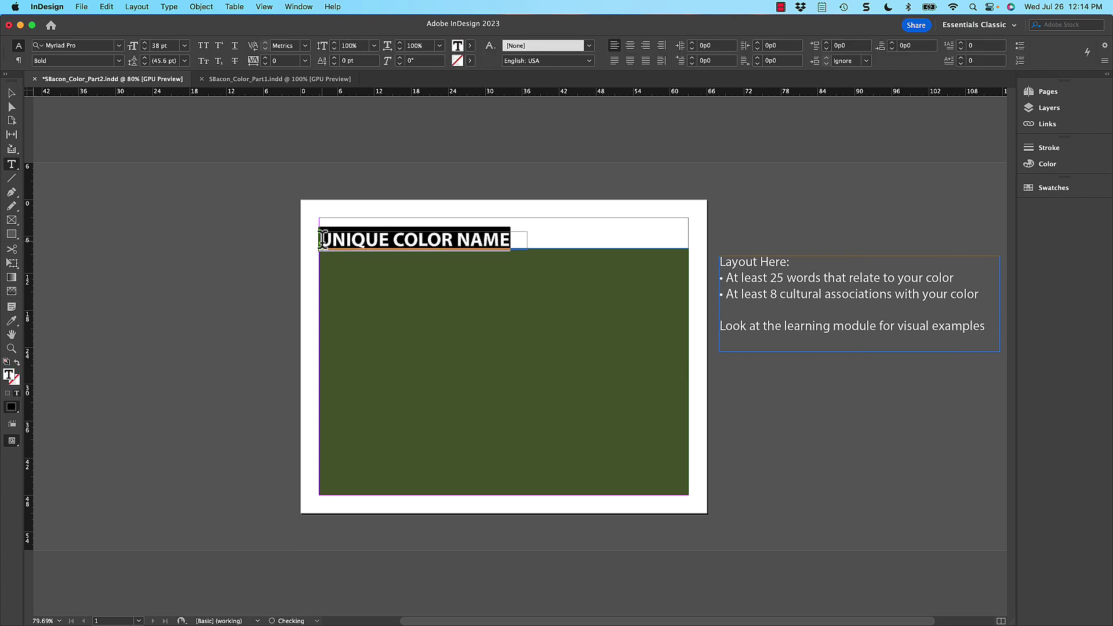
{"action": "type", "text": "UNO"}
{"action": "key", "text": "BackSpace"}
{"action": "type", "text": "IPER MOSS"}
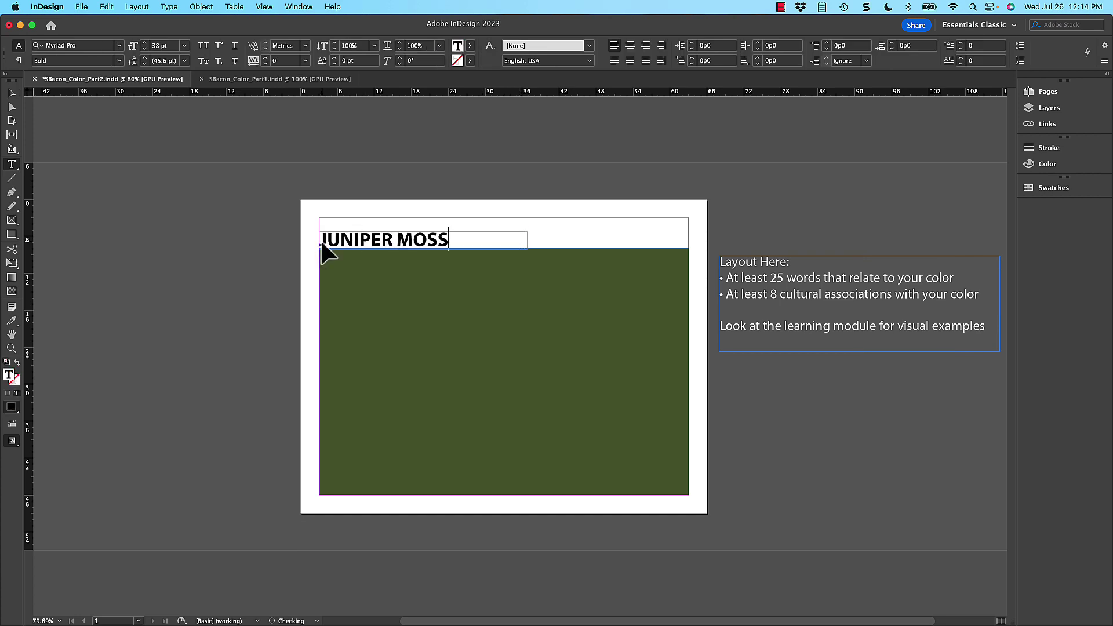
Set the JUNIPER MOSS title in Termina Medium
{"action": "key", "text": "super+a"}
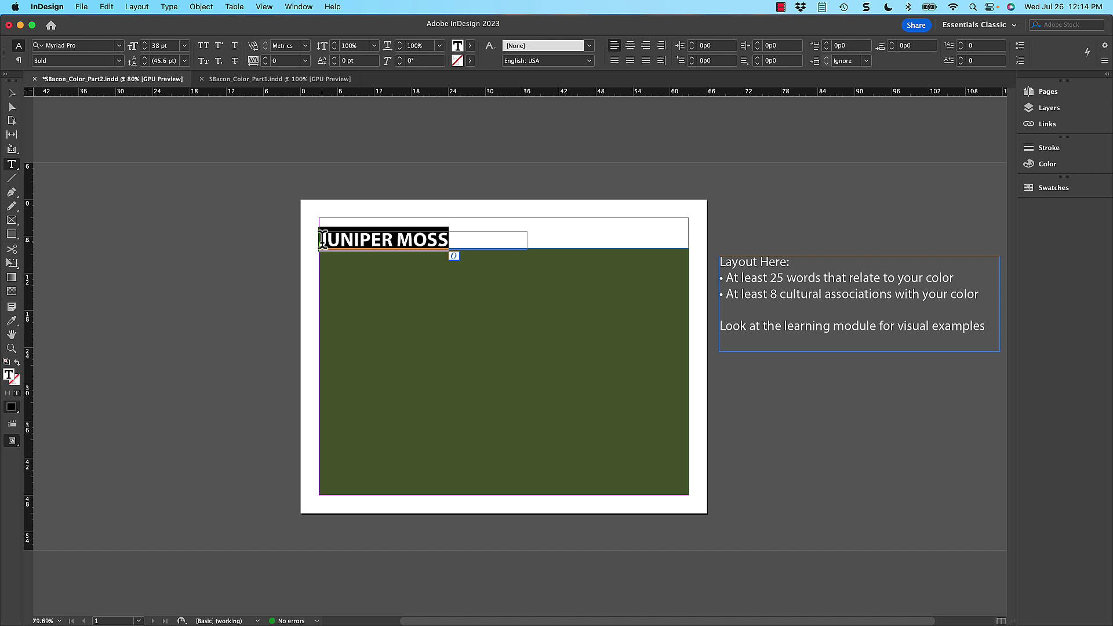
{"action": "left_click", "coordinate": [56, 50]}
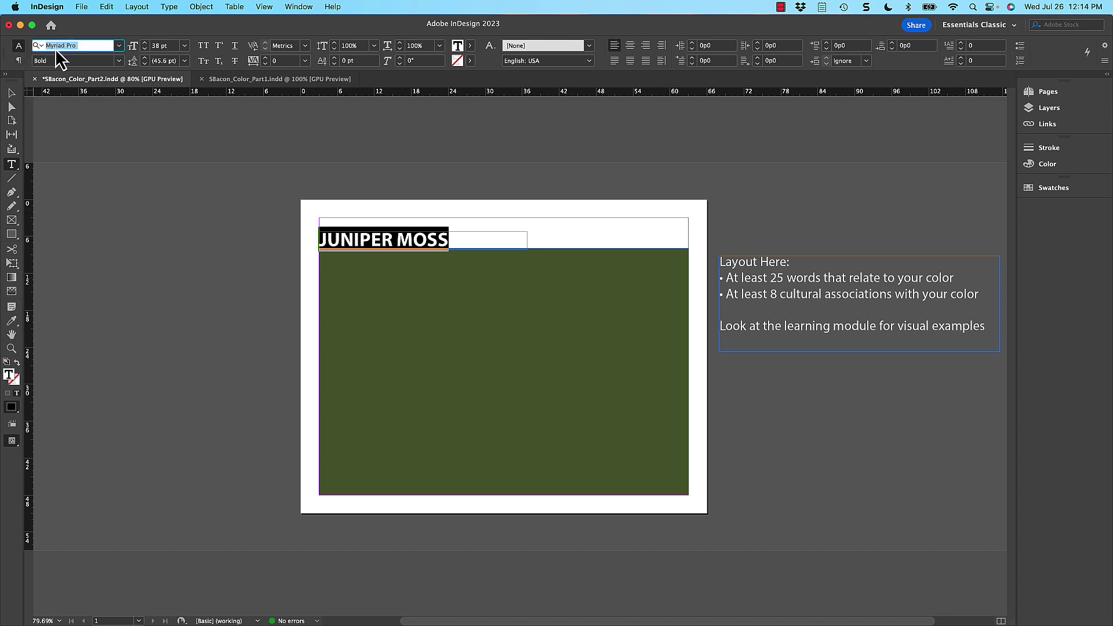
{"action": "type", "text": "Termina"}
{"action": "key", "text": "Tab"}
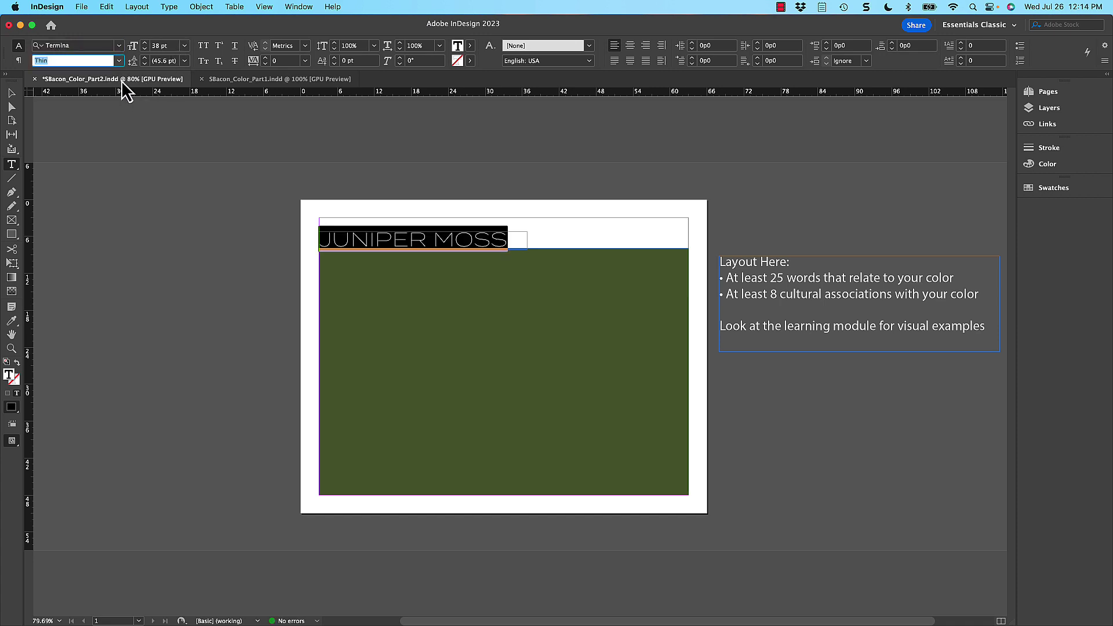
{"action": "left_click", "coordinate": [120, 60]}
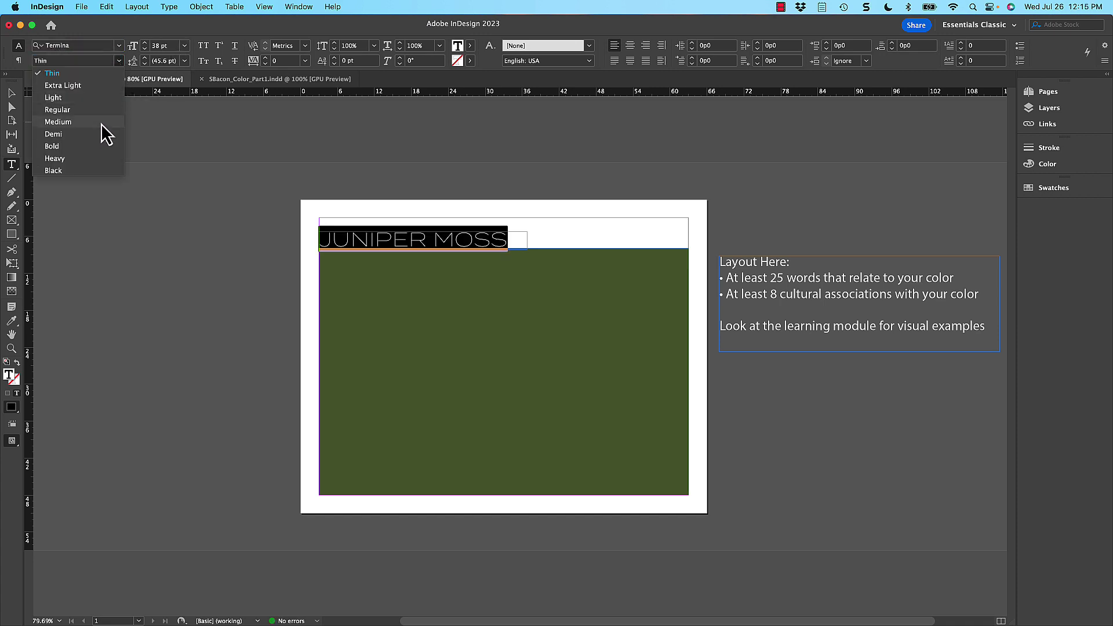
{"action": "left_click", "coordinate": [101, 124]}
{"action": "left_click", "coordinate": [11, 93]}
{"action": "left_click", "coordinate": [219, 335]}
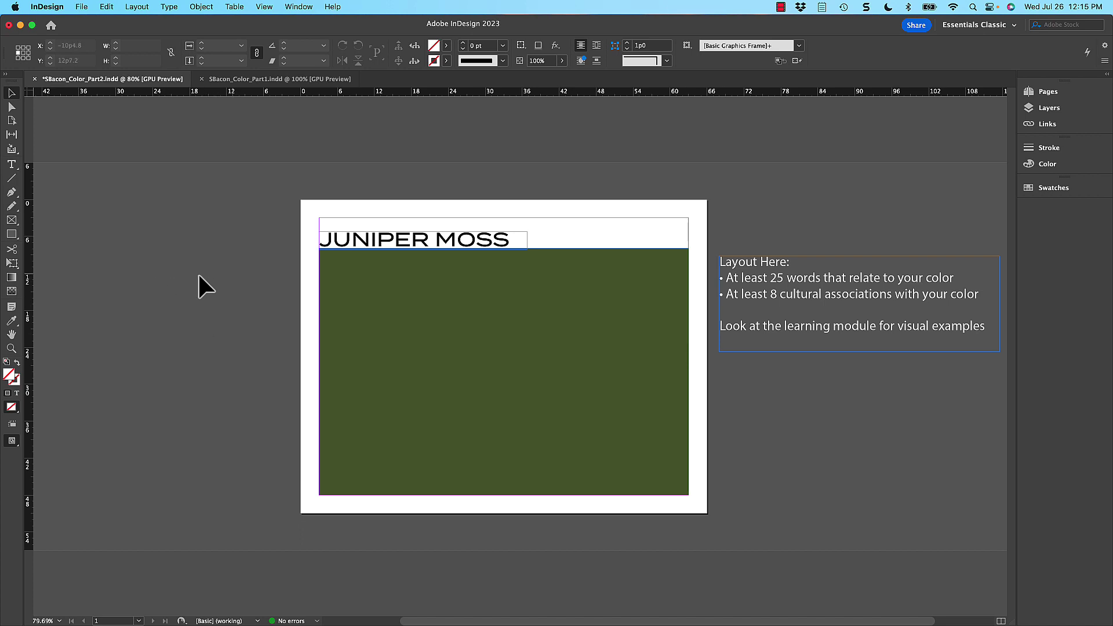
Add an Environment text frame on the left pasteboard, set in Walbaum Text Pro
{"action": "left_click", "coordinate": [12, 167]}
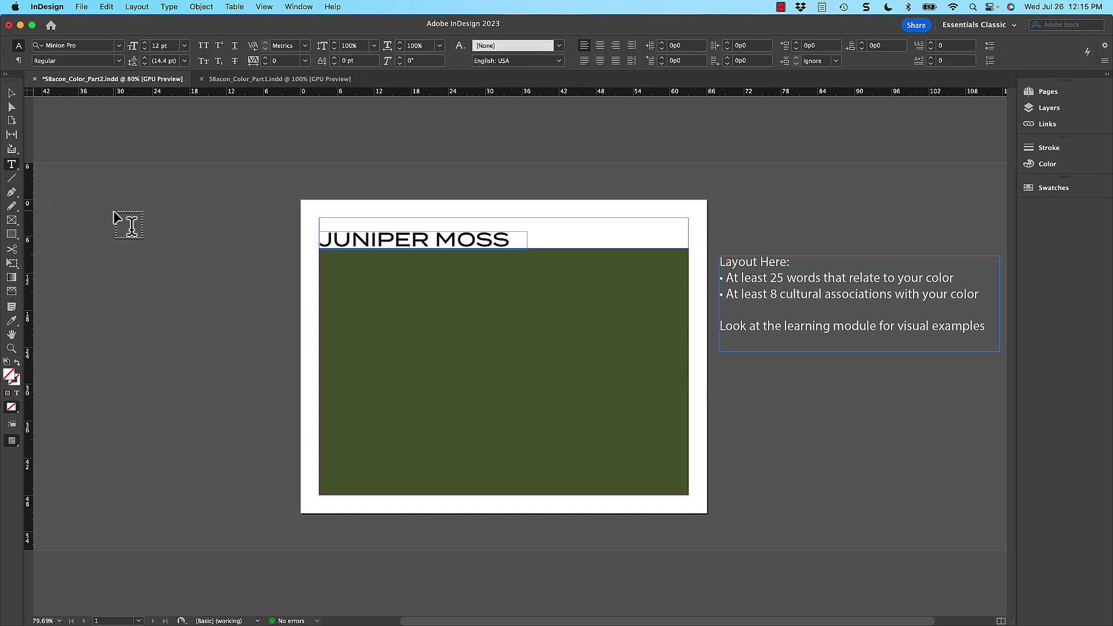
{"action": "left_click_drag", "start_coordinate": [66, 254], "coordinate": [250, 311]}
{"action": "type", "text": "Env"}
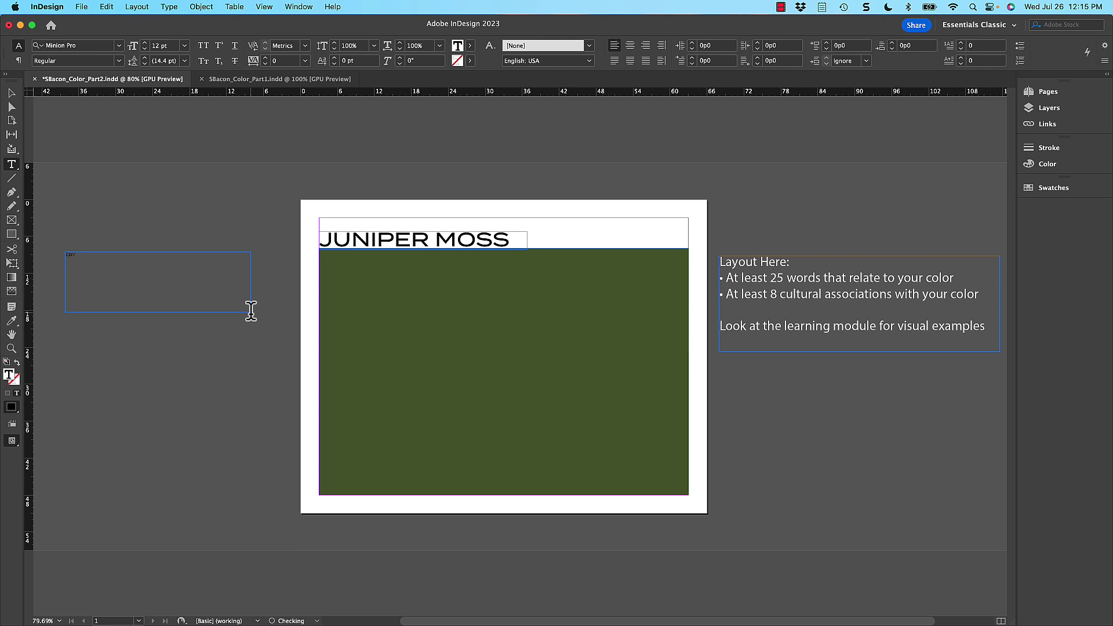
{"action": "type", "text": "ironment"}
{"action": "left_click", "coordinate": [12, 94]}
{"action": "double_click", "coordinate": [97, 266]}
{"action": "left_click", "coordinate": [74, 48]}
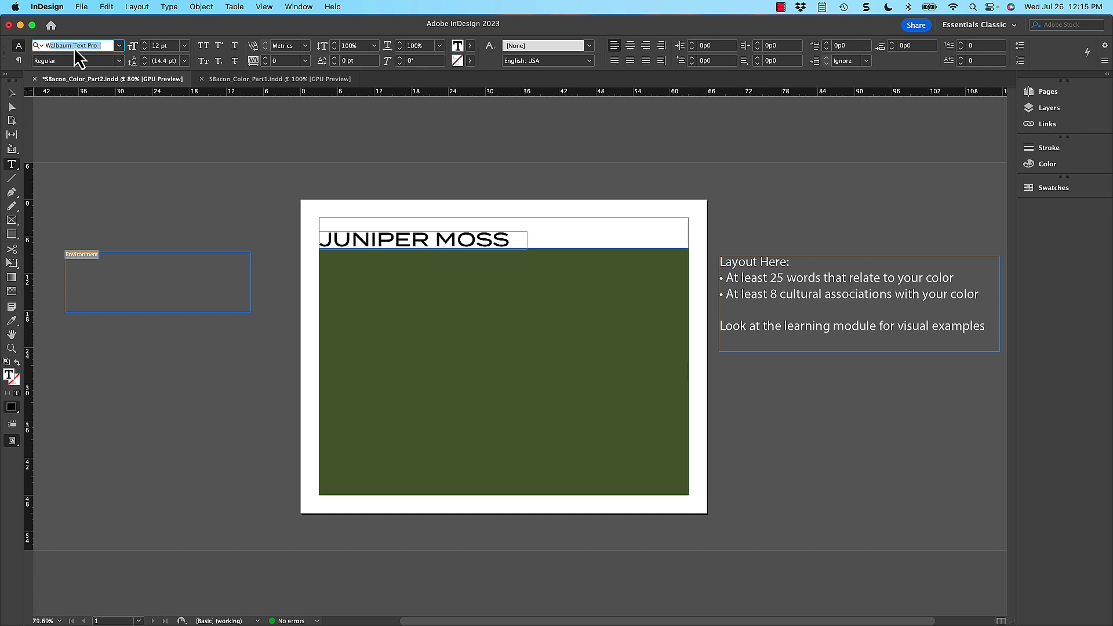
{"action": "key", "text": "Tab"}
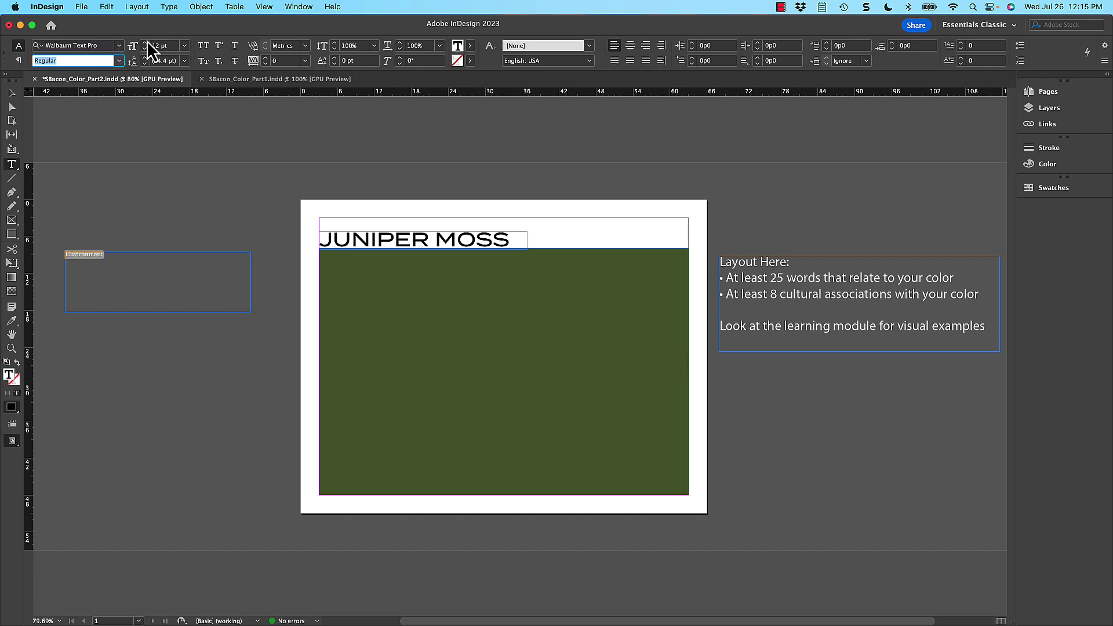
Resize Environment through 24 pt and 40 pt to a final 54 pt
{"action": "left_click", "coordinate": [146, 44]}
{"action": "left_click", "coordinate": [146, 44]}
{"action": "left_click", "coordinate": [146, 44]}
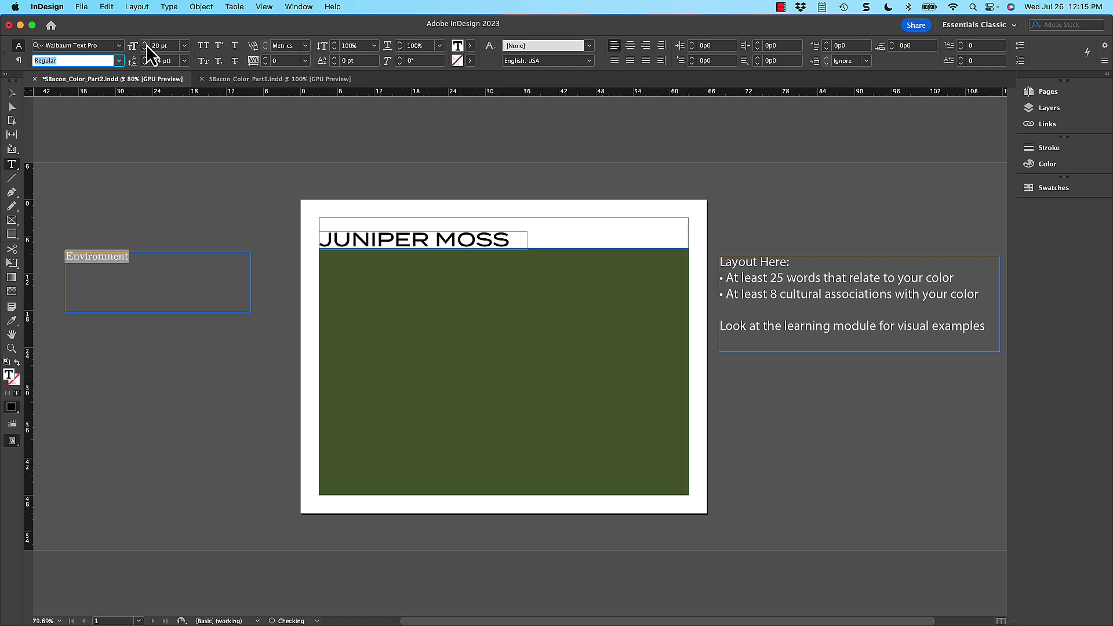
{"action": "left_click", "coordinate": [146, 44]}
{"action": "left_click", "coordinate": [146, 44]}
{"action": "double_click", "coordinate": [152, 46]}
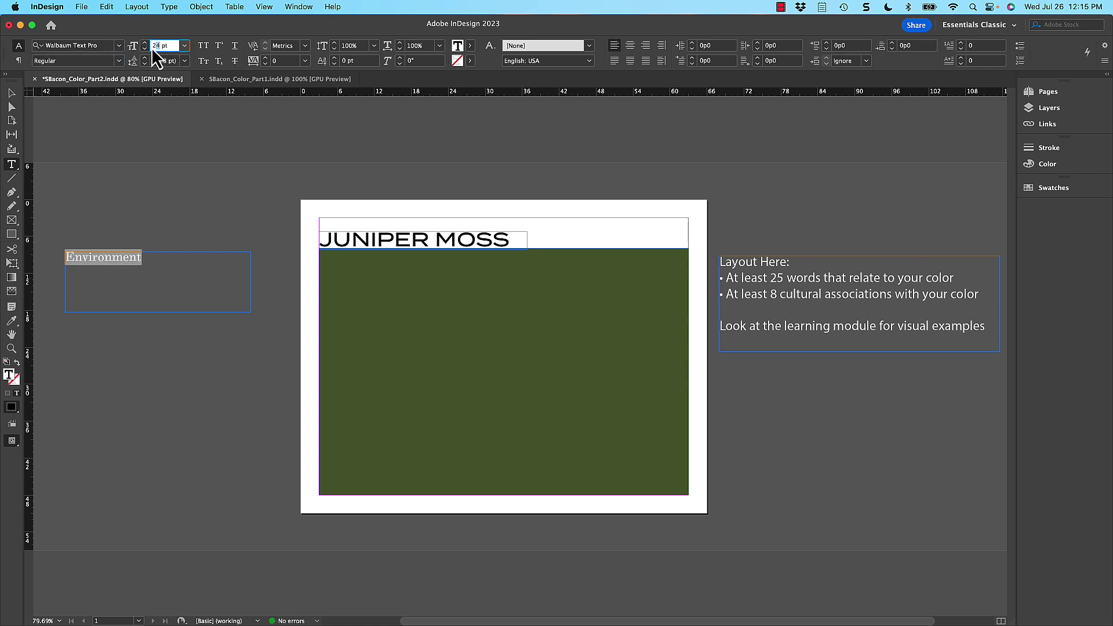
{"action": "type", "text": "40"}
{"action": "key", "text": "Return"}
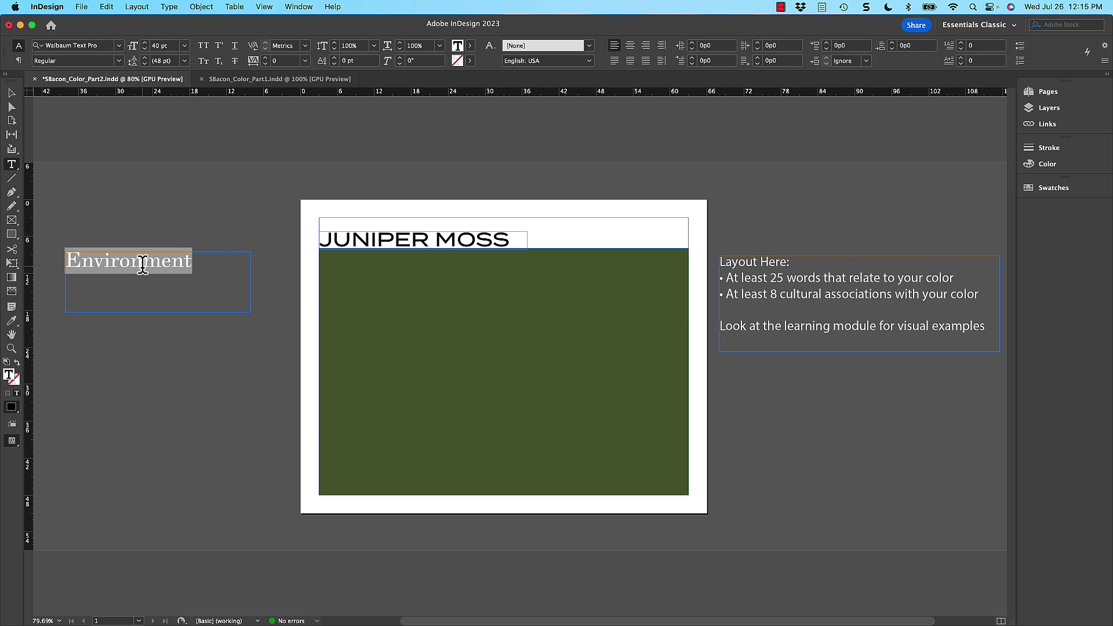
{"action": "key", "text": "Escape"}
{"action": "key", "text": "super+shift+comma"}
{"action": "key", "text": "super+shift+comma"}
{"action": "key", "text": "super+shift+comma"}
{"action": "key", "text": "super+shift+comma"}
{"action": "key", "text": "super+shift+comma"}
{"action": "key", "text": "super+shift+comma"}
{"action": "key", "text": "super+shift+comma"}
{"action": "key", "text": "super+shift+comma"}
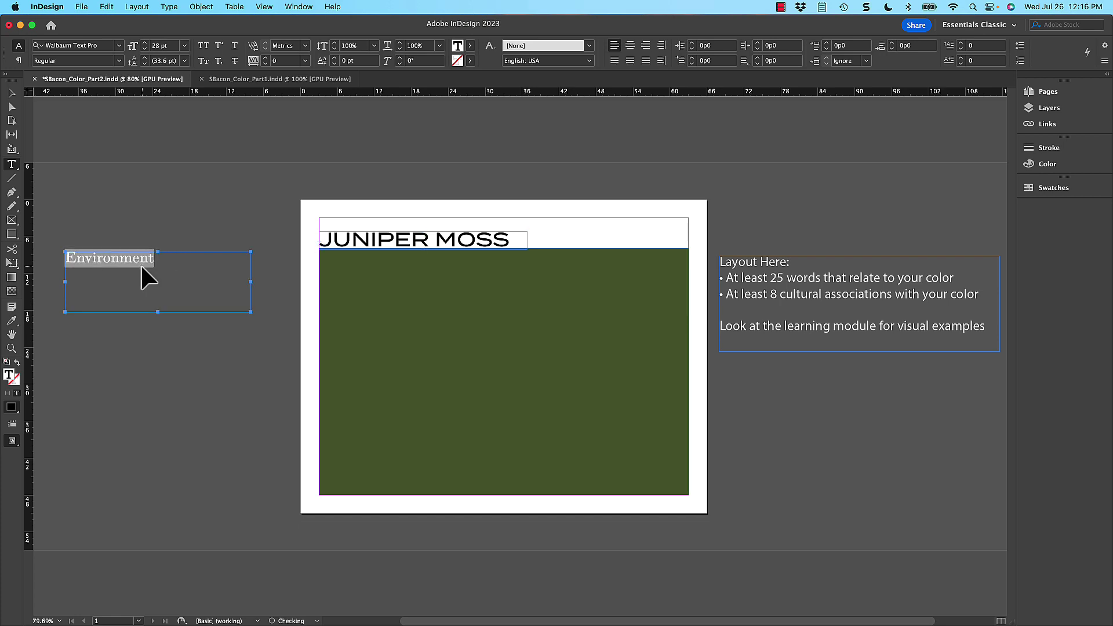
{"action": "key", "text": "super+shift+period"}
{"action": "key", "text": "super+shift+period"}
{"action": "key", "text": "super+shift+period"}
{"action": "key", "text": "super+shift+period"}
{"action": "key", "text": "super+shift+period"}
{"action": "key", "text": "super+shift+period"}
{"action": "key", "text": "super+shift+period"}
{"action": "key", "text": "super+shift+period"}
{"action": "key", "text": "super+shift+period"}
{"action": "key", "text": "super+shift+period"}
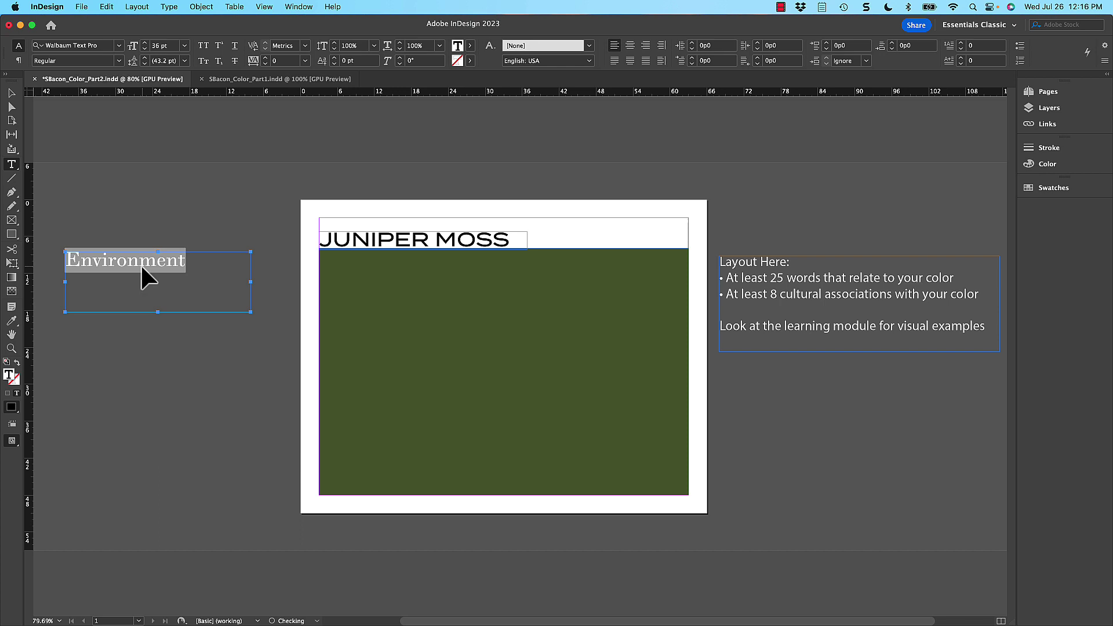
{"action": "key", "text": "super+shift+period"}
{"action": "key", "text": "super+shift+period"}
{"action": "key", "text": "super+shift+period"}
{"action": "key", "text": "super+shift+period"}
{"action": "key", "text": "super+shift+period"}
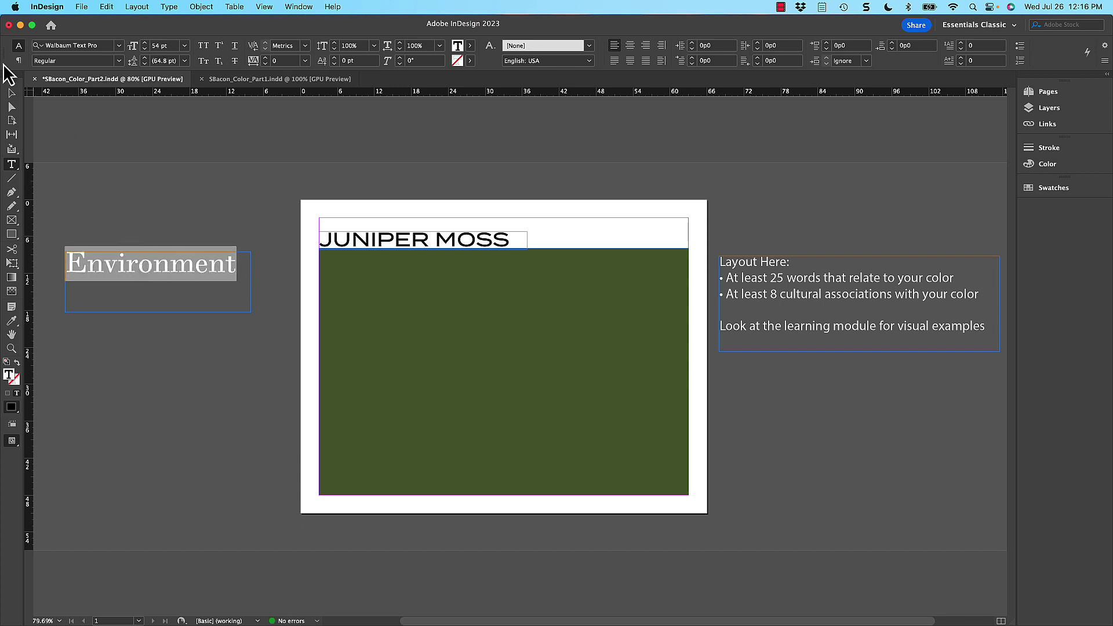
{"action": "left_click", "coordinate": [11, 93]}
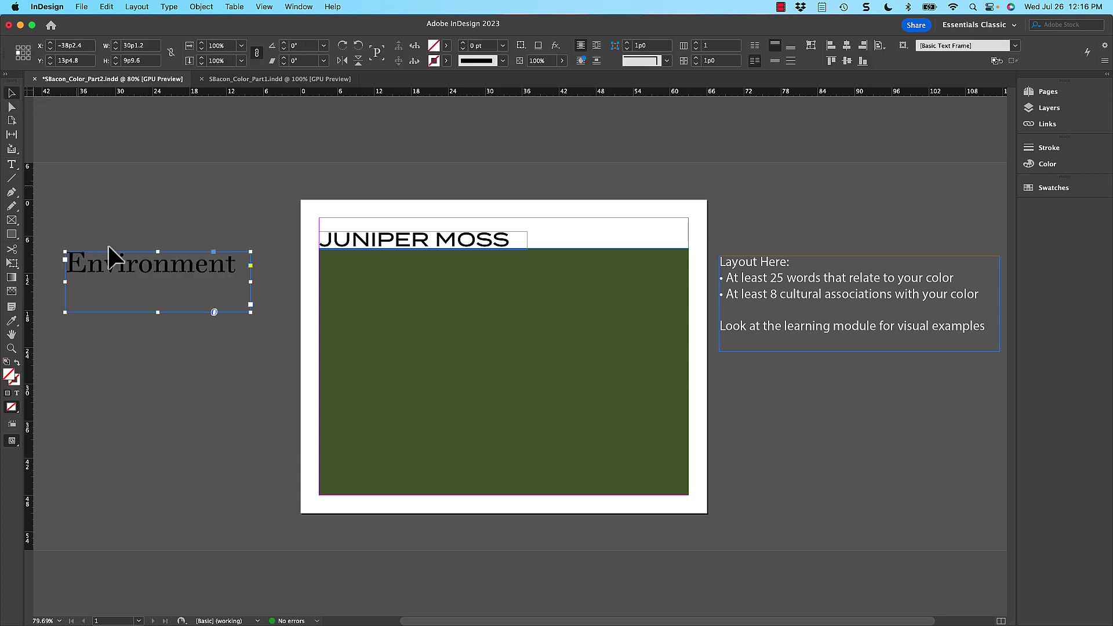
Move Environment onto the top-left of the green panel, then draw an empty pasteboard text frame
{"action": "left_click_drag", "start_coordinate": [142, 269], "coordinate": [433, 294]}
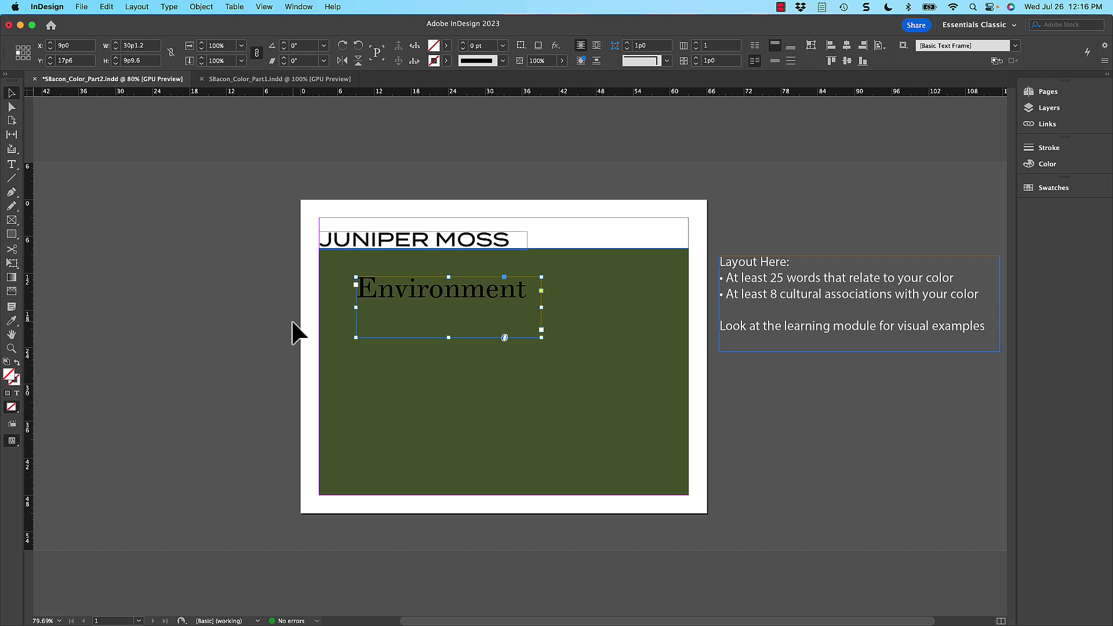
{"action": "left_click", "coordinate": [12, 165]}
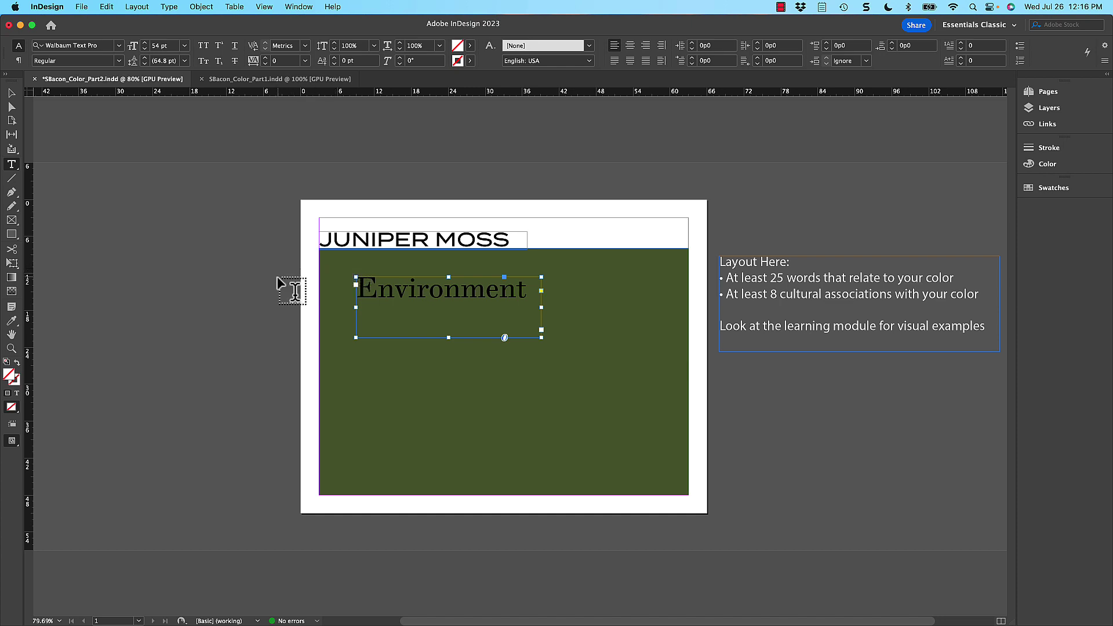
{"action": "left_click", "coordinate": [332, 255]}
{"action": "type", "text": "lknjkbejkfebwjkelwh"}
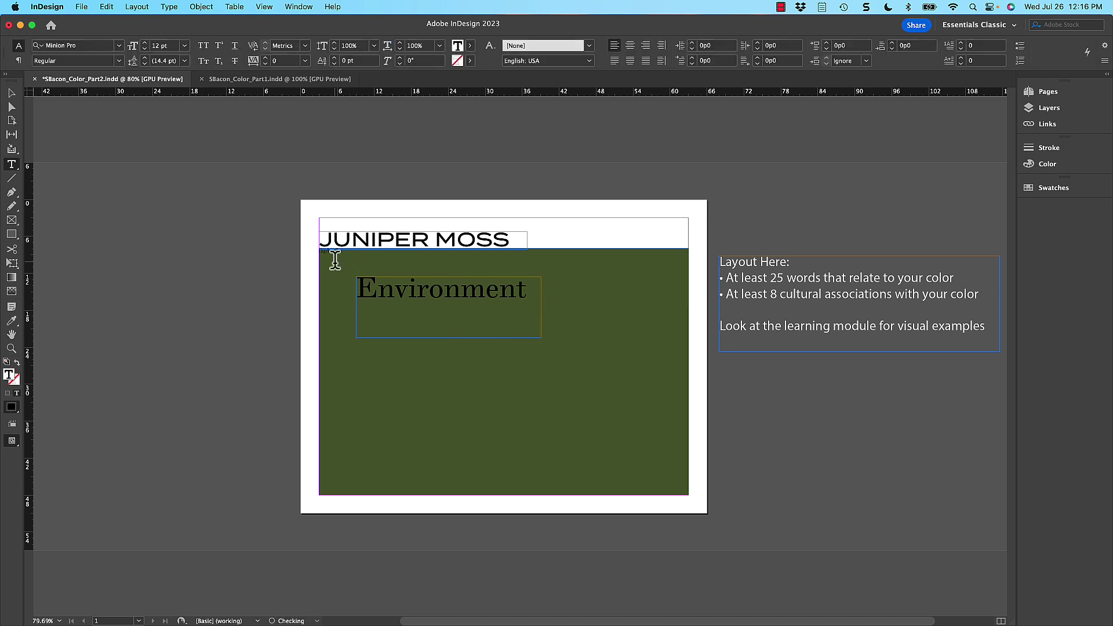
{"action": "key", "text": "BackSpace"}
{"action": "key", "text": "BackSpace"}
{"action": "key", "text": "BackSpace"}
{"action": "key", "text": "BackSpace"}
{"action": "key", "text": "BackSpace"}
{"action": "key", "text": "BackSpace"}
{"action": "key", "text": "BackSpace"}
{"action": "key", "text": "BackSpace"}
{"action": "key", "text": "BackSpace"}
{"action": "key", "text": "BackSpace"}
{"action": "key", "text": "BackSpace"}
{"action": "key", "text": "BackSpace"}
{"action": "key", "text": "BackSpace"}
{"action": "key", "text": "BackSpace"}
{"action": "key", "text": "BackSpace"}
{"action": "key", "text": "BackSpace"}
{"action": "key", "text": "BackSpace"}
{"action": "key", "text": "BackSpace"}
{"action": "key", "text": "BackSpace"}
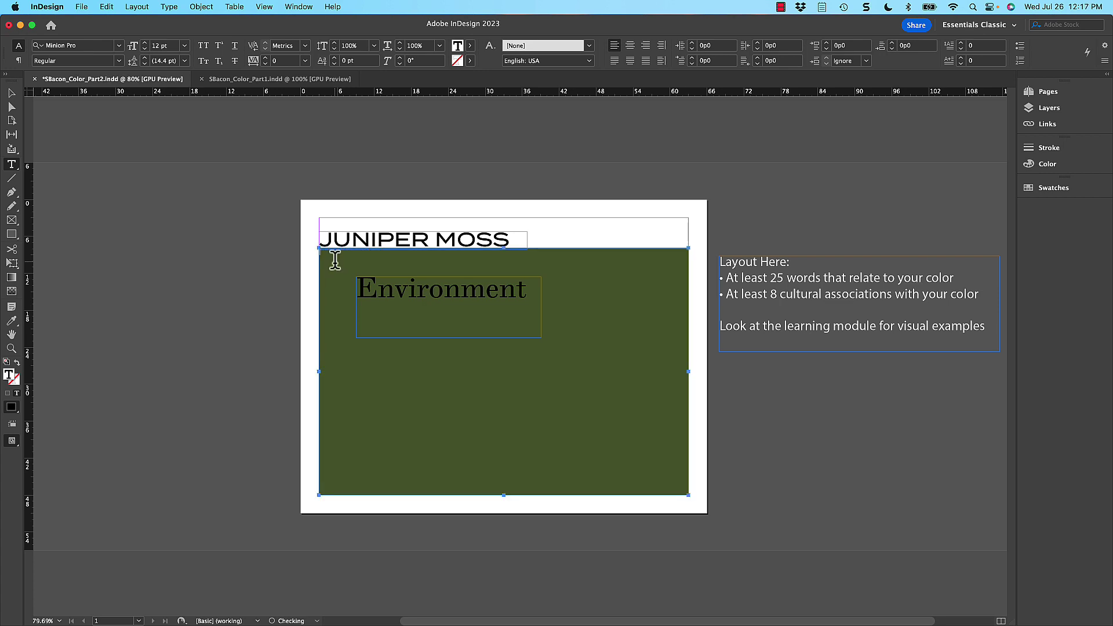
{"action": "key", "text": "Escape"}
{"action": "left_click", "coordinate": [332, 252]}
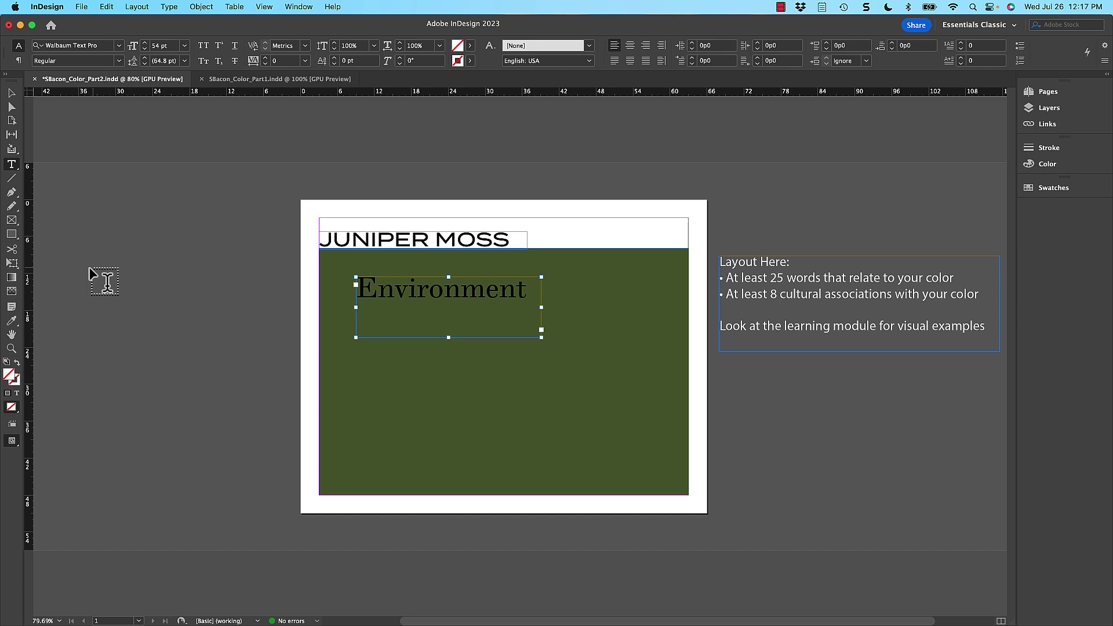
{"action": "left_click_drag", "start_coordinate": [93, 270], "coordinate": [259, 338]}
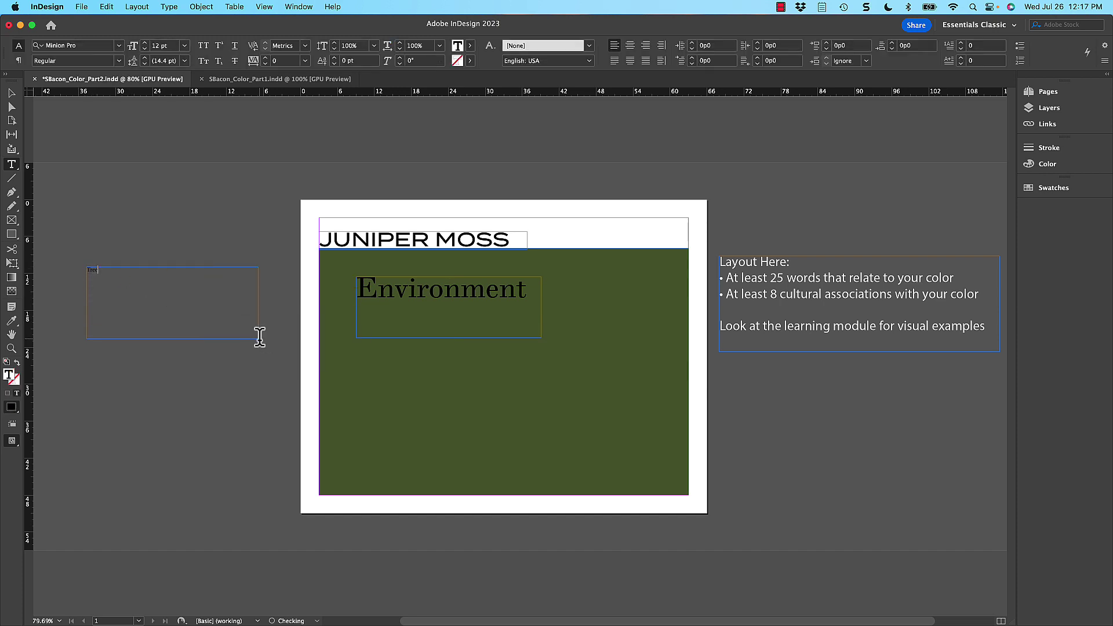
Set Trees in Walbaum Text Pro at 30 pt and move it onto the green rectangle
{"action": "key", "text": "super+a"}
{"action": "left_click", "coordinate": [65, 49]}
{"action": "type", "text": "W"}
{"action": "key", "text": "Tab"}
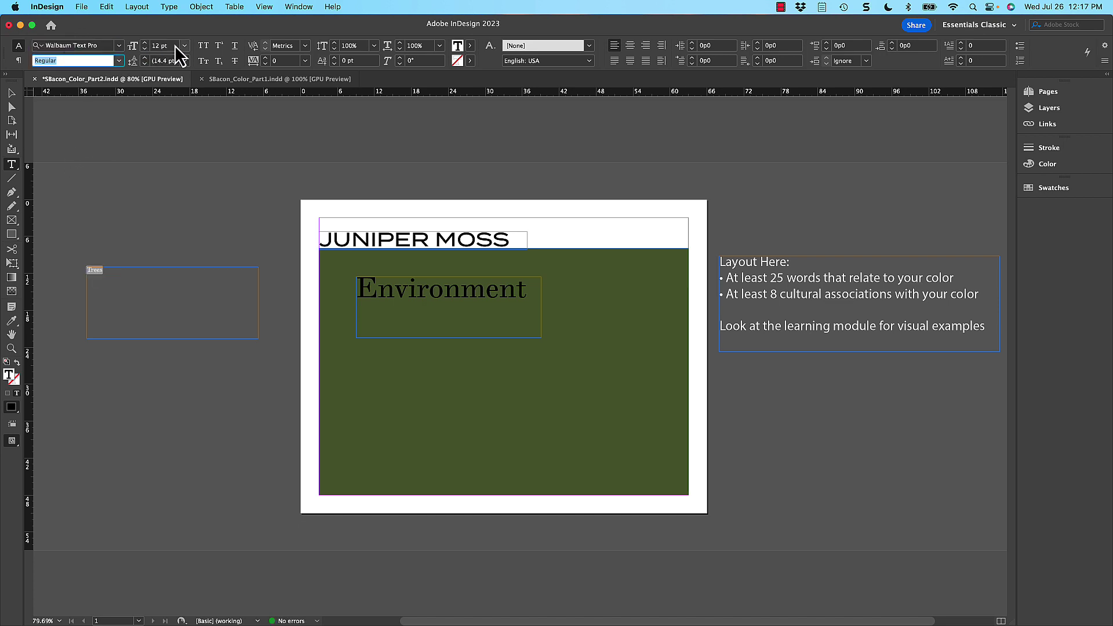
{"action": "left_click", "coordinate": [184, 46]}
{"action": "left_click", "coordinate": [171, 182]}
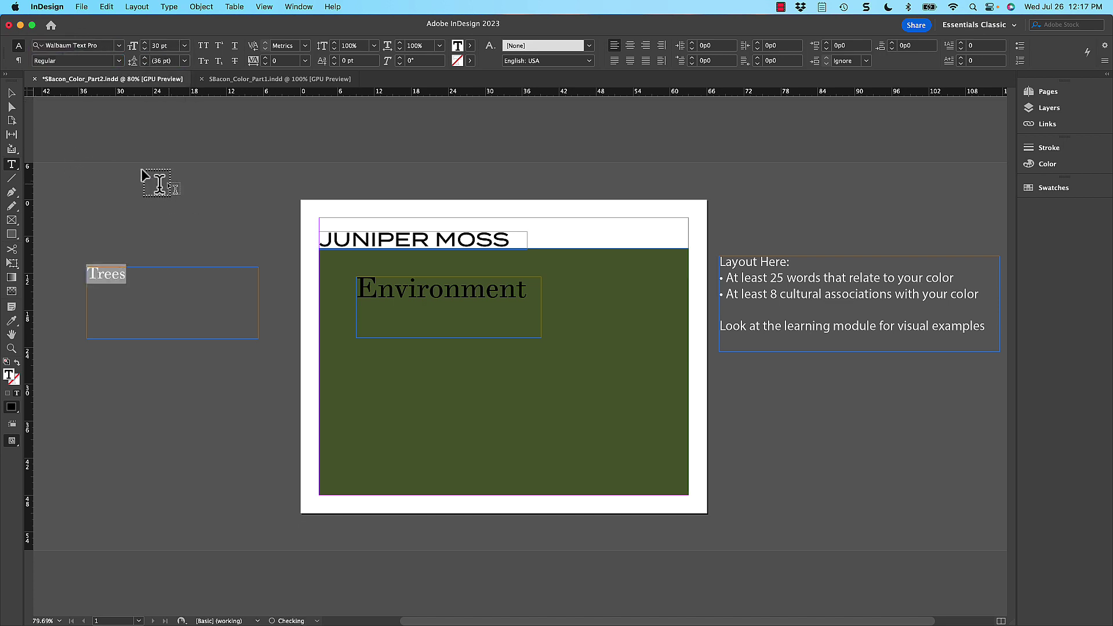
{"action": "left_click", "coordinate": [11, 92]}
{"action": "left_click_drag", "start_coordinate": [105, 290], "coordinate": [508, 319]}
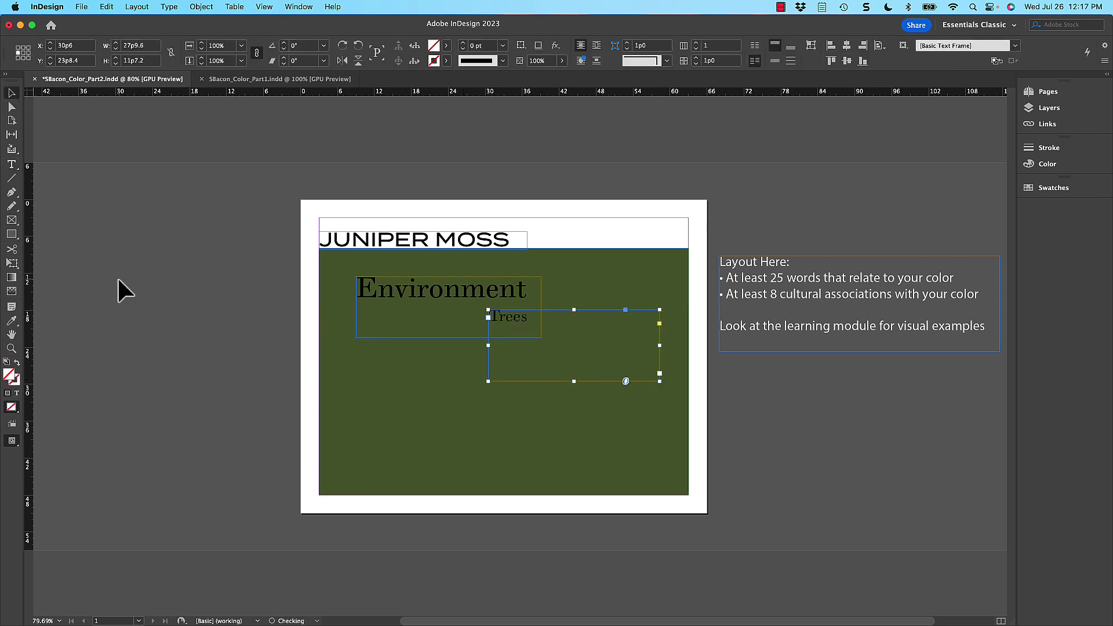
Add Money in Walbaum Text Pro at 22 pt and move it onto the green rectangle
{"action": "left_click", "coordinate": [11, 165]}
{"action": "left_click_drag", "start_coordinate": [63, 215], "coordinate": [221, 305]}
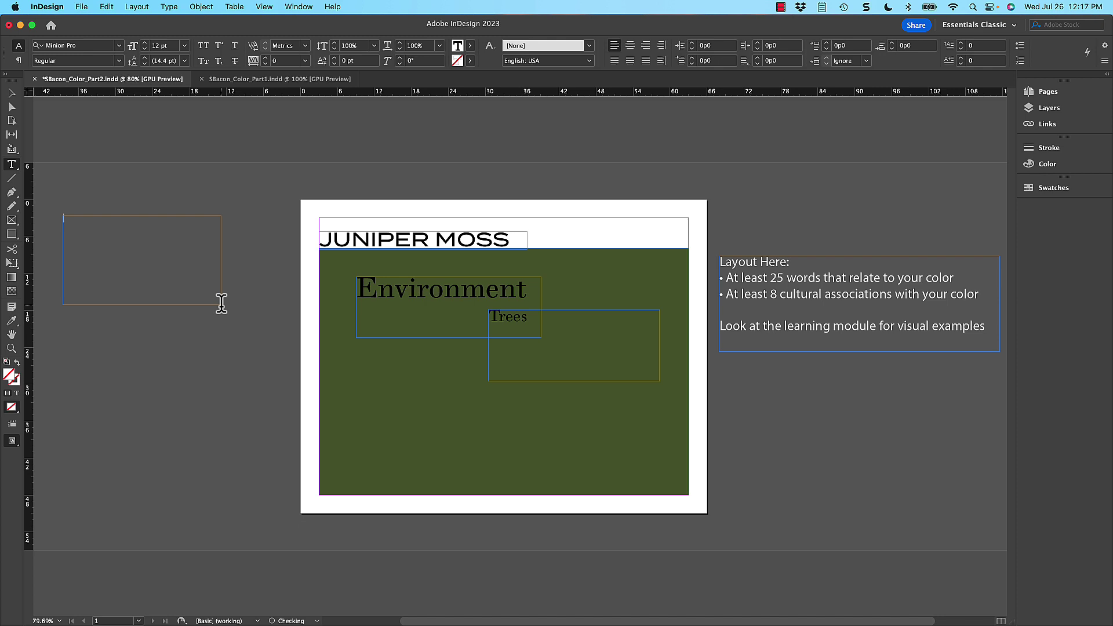
{"action": "type", "text": "Money"}
{"action": "key", "text": "super+a"}
{"action": "left_click", "coordinate": [73, 46]}
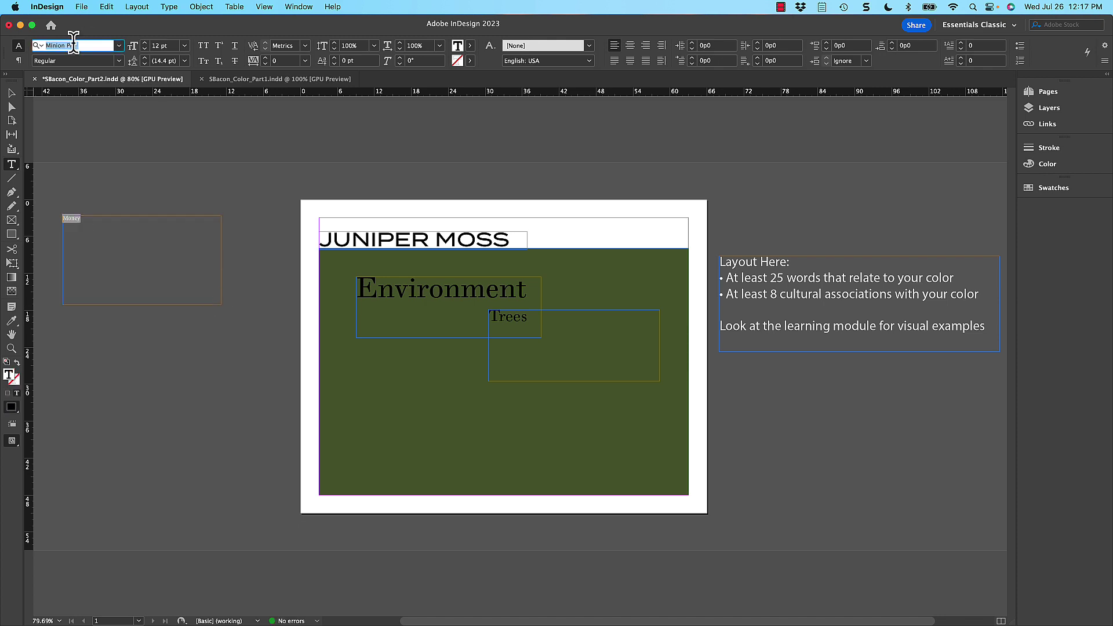
{"action": "type", "text": "Walbaum Text"}
{"action": "key", "text": "Tab"}
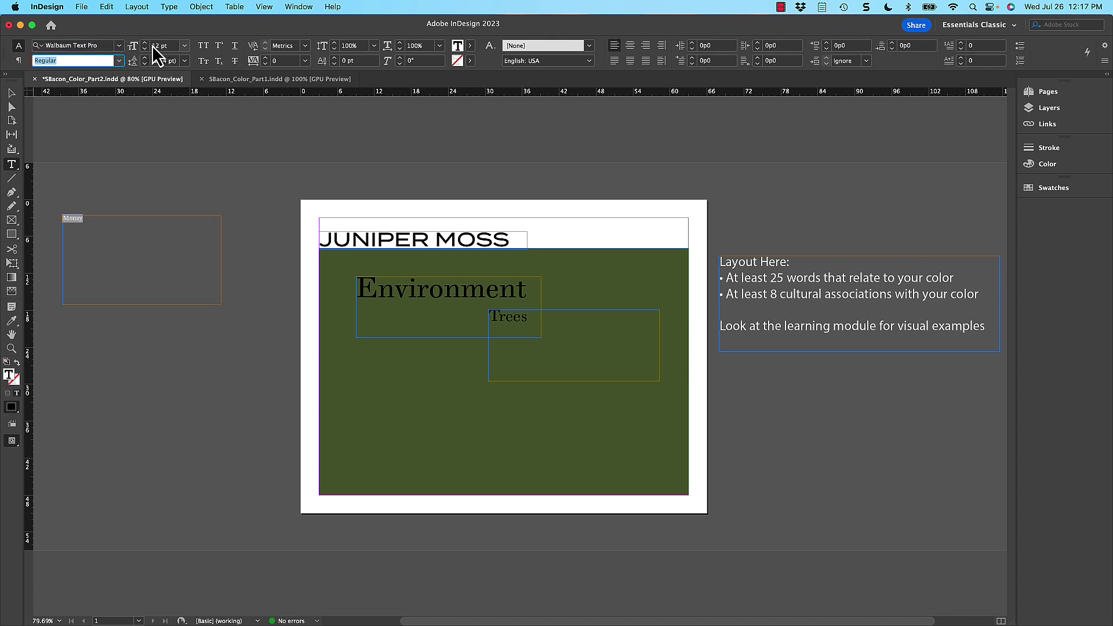
{"action": "key", "text": "Tab"}
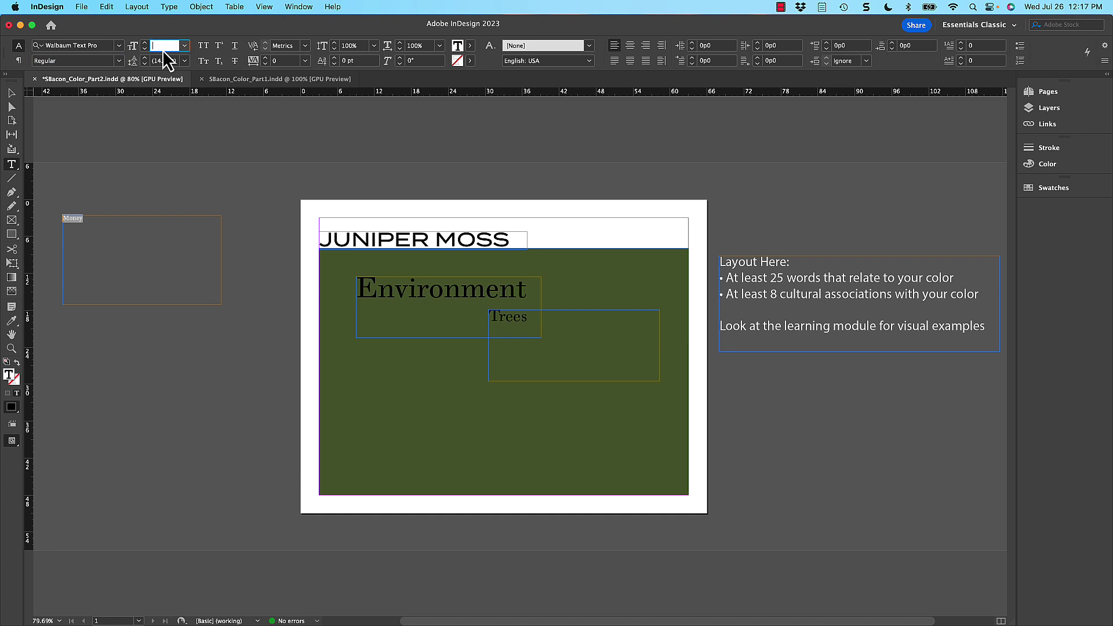
{"action": "type", "text": "22"}
{"action": "key", "text": "Return"}
{"action": "left_click", "coordinate": [12, 93]}
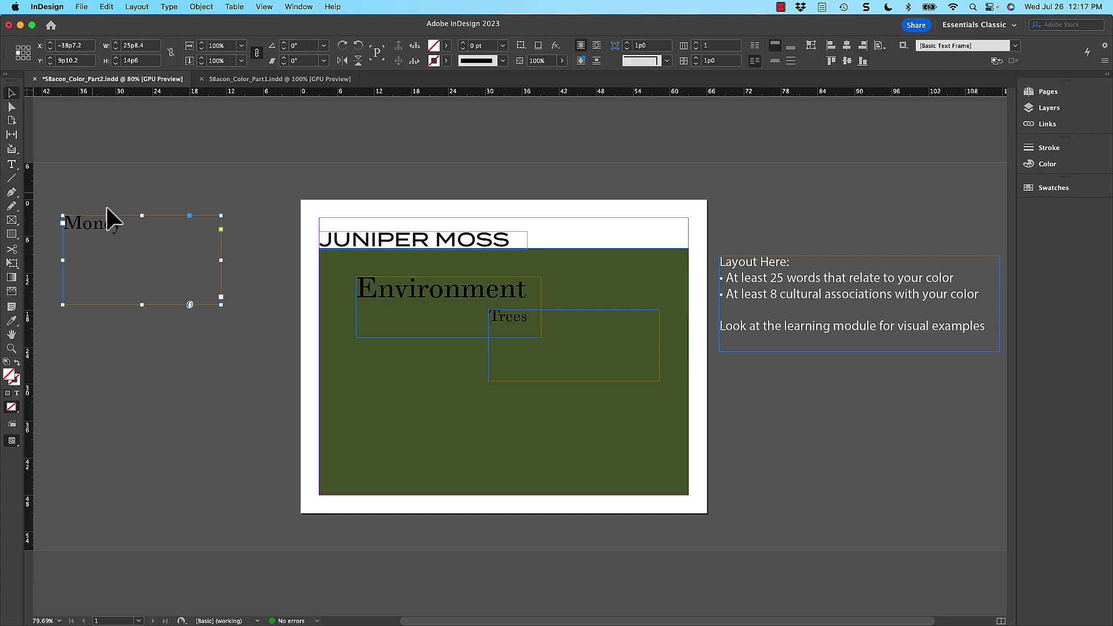
{"action": "left_click_drag", "start_coordinate": [112, 223], "coordinate": [448, 324]}
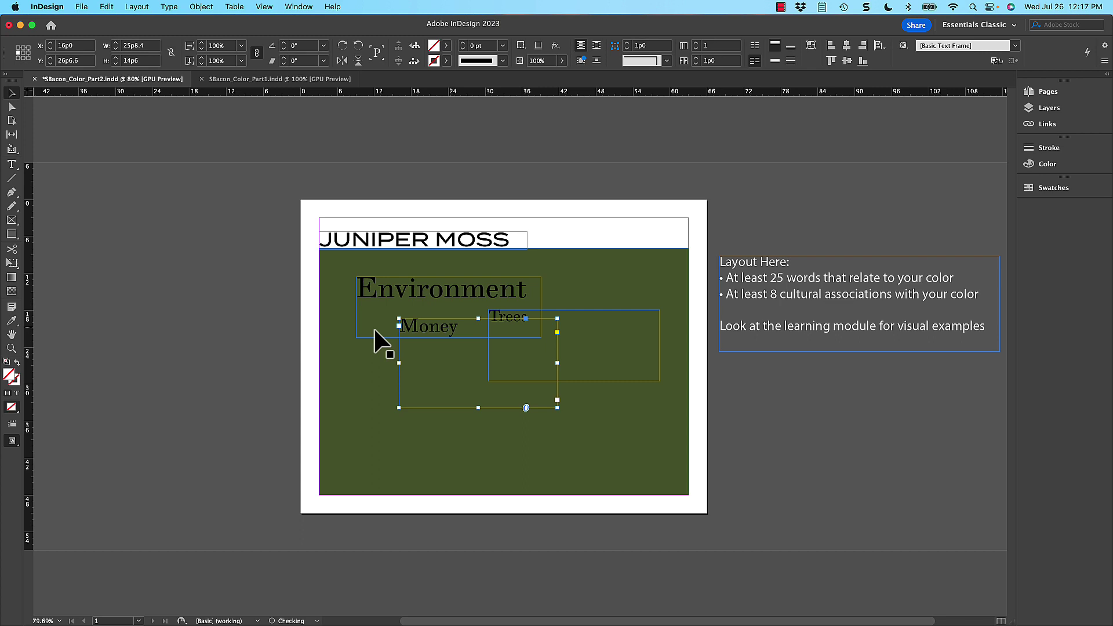
Type Army in a new pasteboard text frame and set it in Termina
{"action": "left_click", "coordinate": [12, 165]}
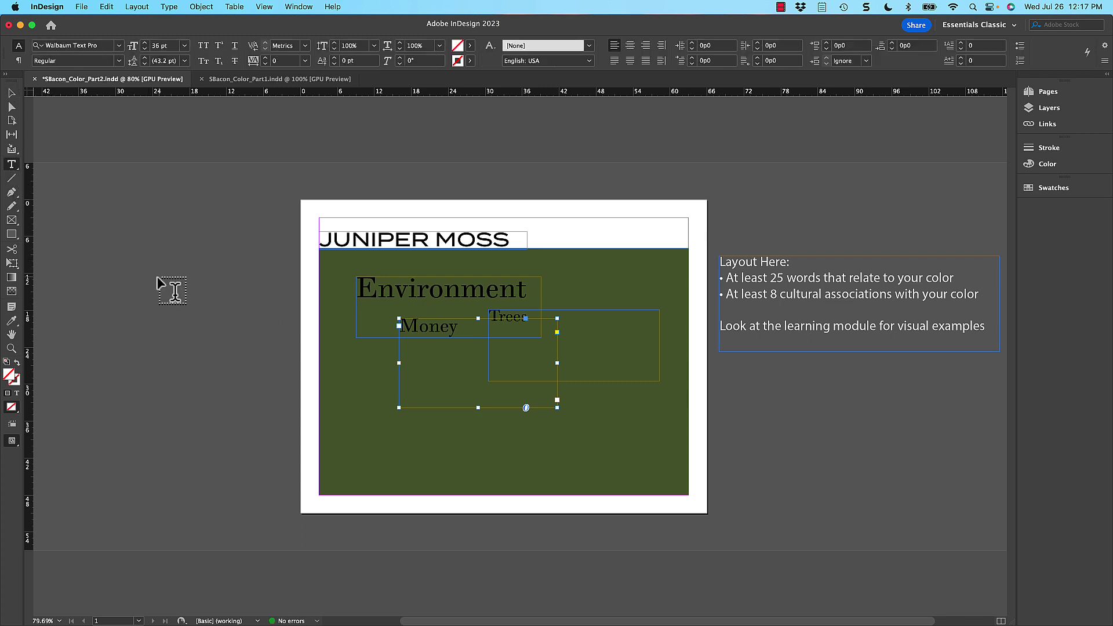
{"action": "left_click_drag", "start_coordinate": [91, 267], "coordinate": [267, 363]}
{"action": "type", "text": "A"}
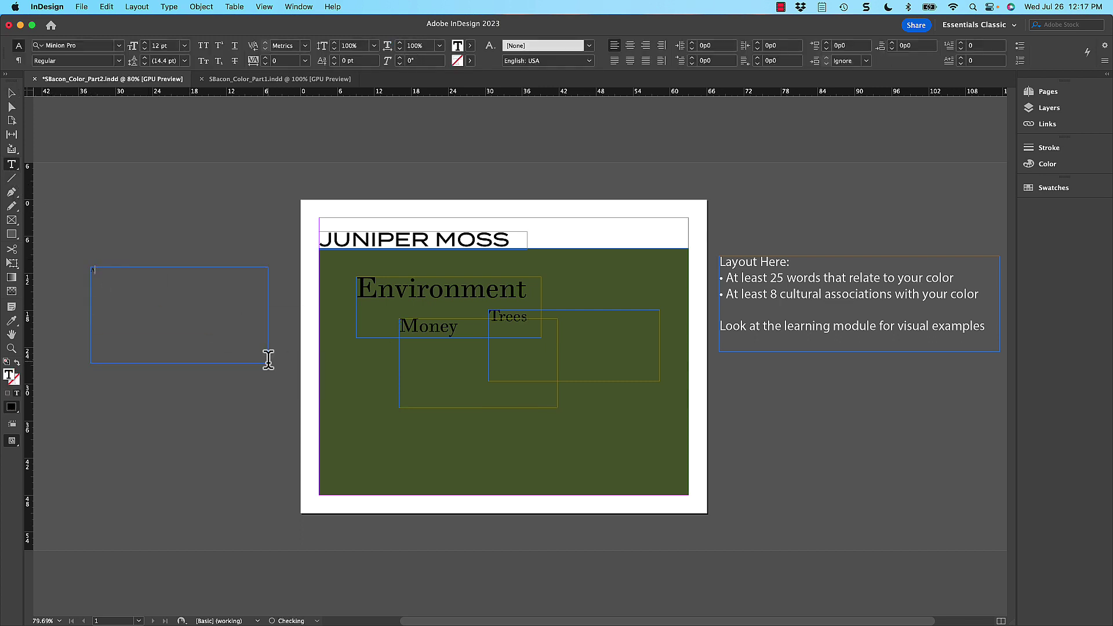
{"action": "type", "text": "rmy"}
{"action": "key", "text": "super+a"}
{"action": "left_click", "coordinate": [64, 47]}
{"action": "type", "text": "Term"}
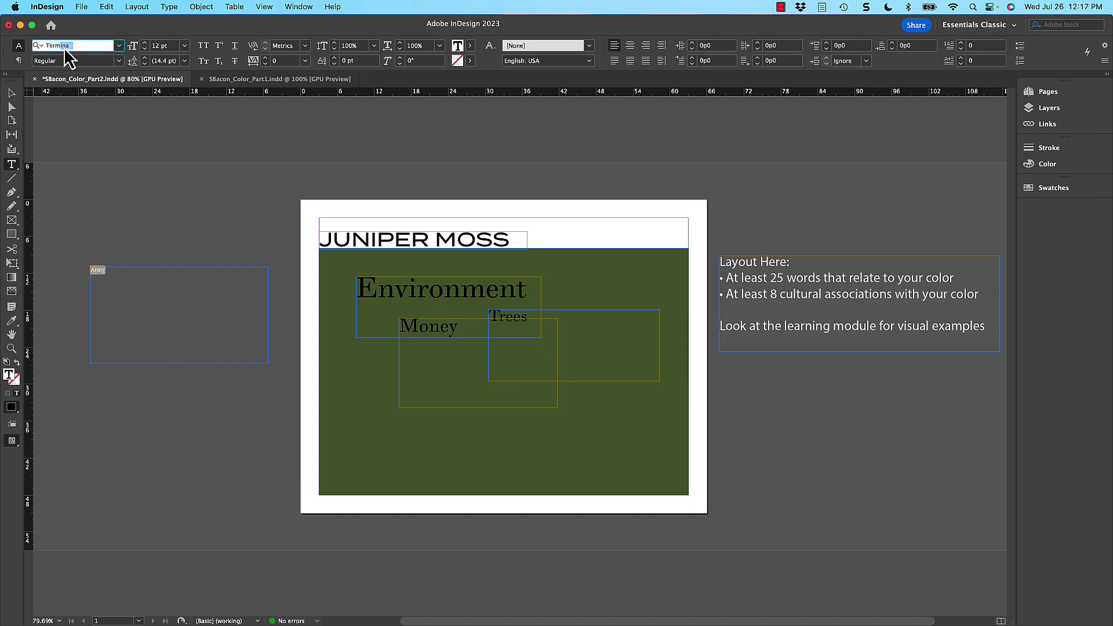
{"action": "key", "text": "Return"}
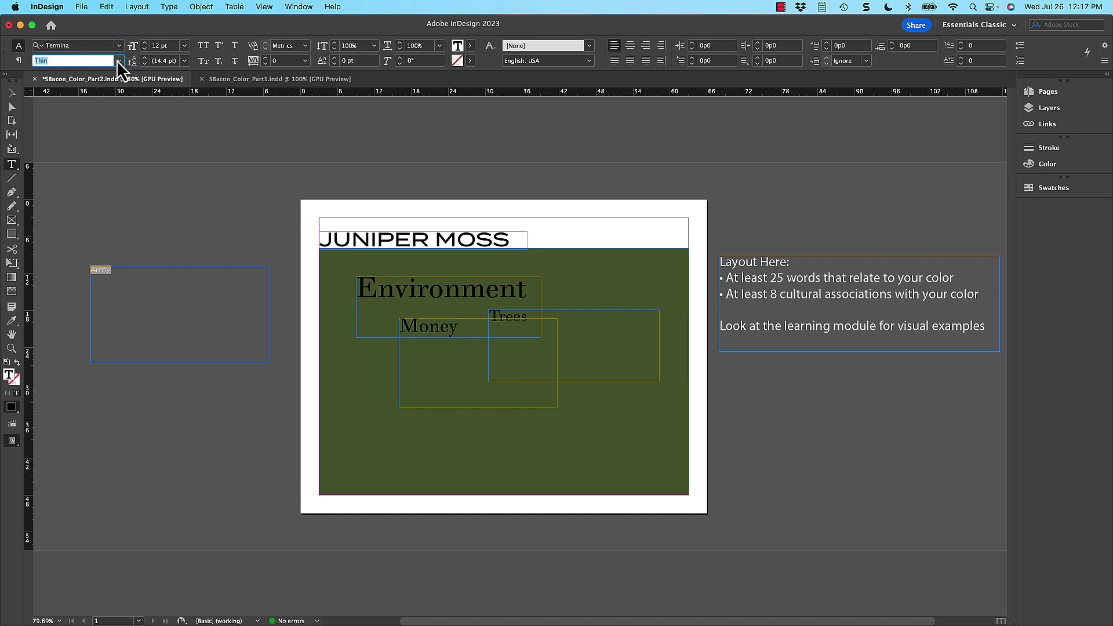
Make Army Termina Regular at 60 pt and place it below Money on the green panel
{"action": "left_click", "coordinate": [118, 60]}
{"action": "left_click", "coordinate": [101, 111]}
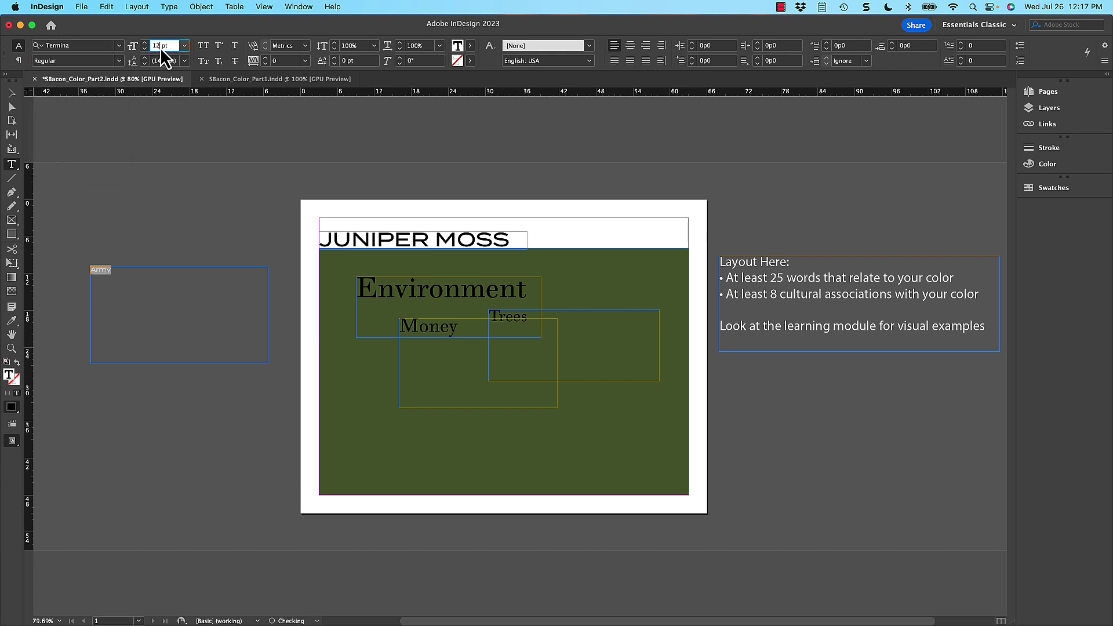
{"action": "double_click", "coordinate": [160, 47]}
{"action": "type", "text": "60"}
{"action": "key", "text": "Return"}
{"action": "left_click", "coordinate": [11, 93]}
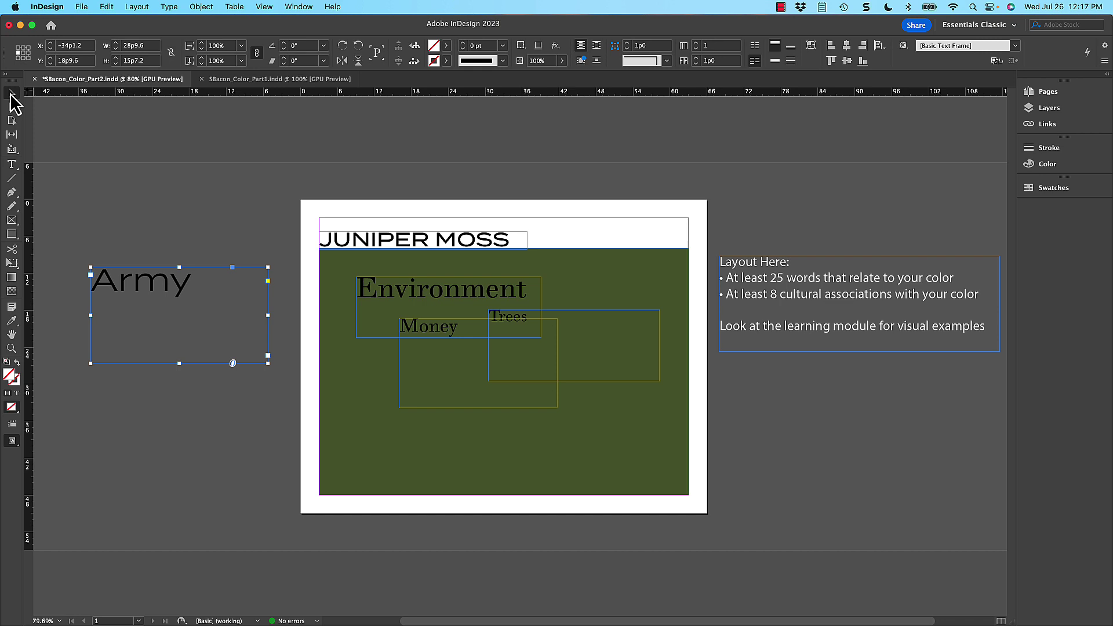
{"action": "left_click_drag", "start_coordinate": [154, 281], "coordinate": [431, 353]}
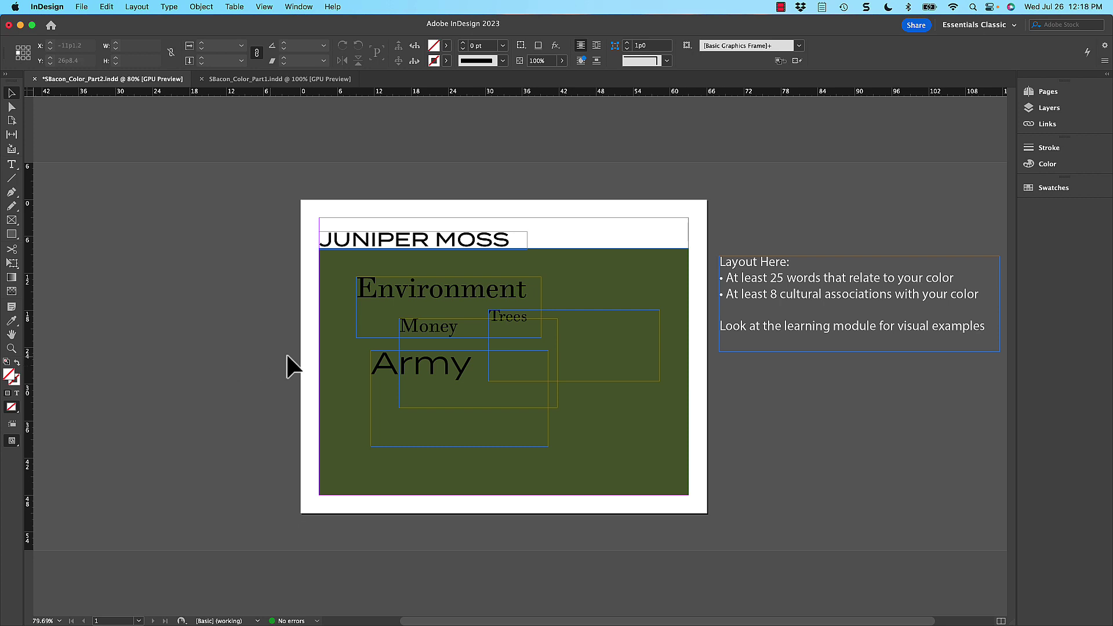
Shrink the Trees frame and fit the Environment and Army frames to their content
{"action": "left_click", "coordinate": [439, 312]}
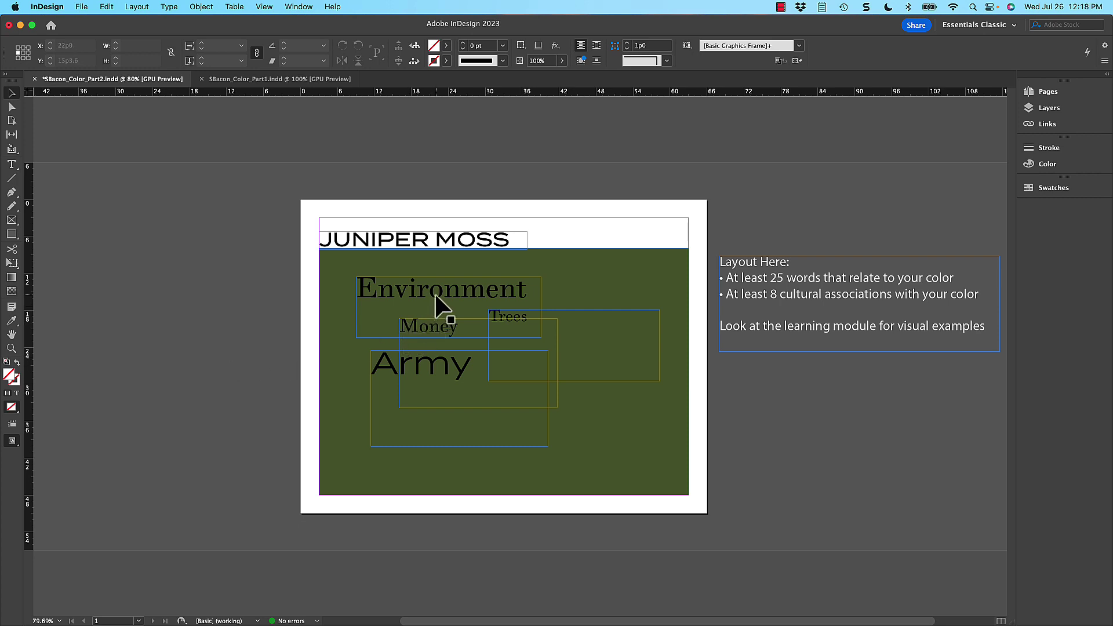
{"action": "left_click", "coordinate": [551, 331]}
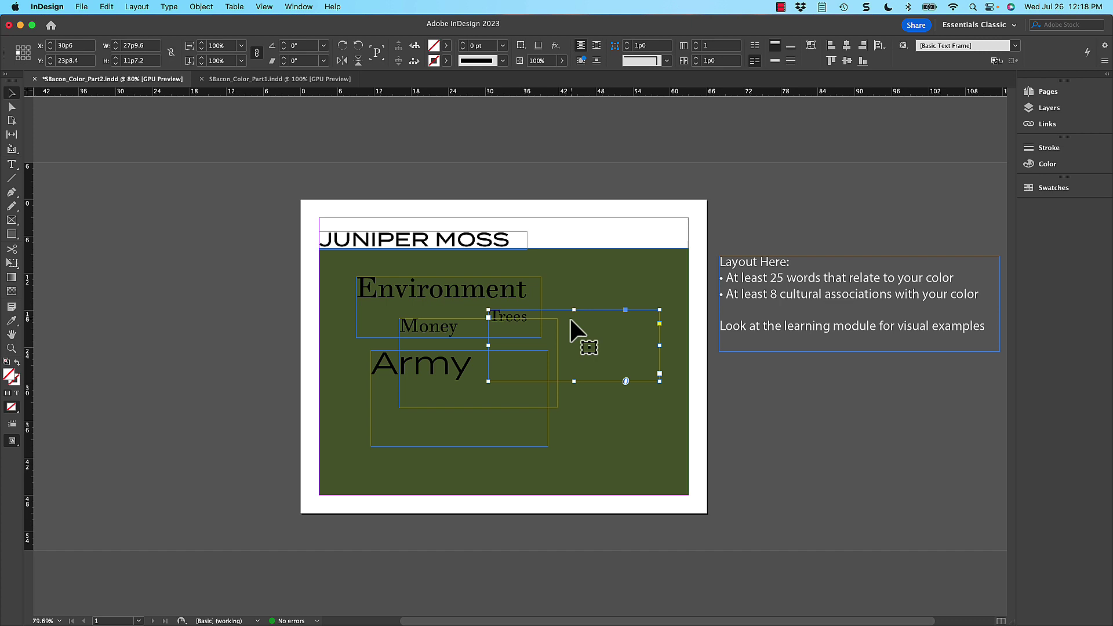
{"action": "left_click_drag", "start_coordinate": [659, 381], "coordinate": [599, 295]}
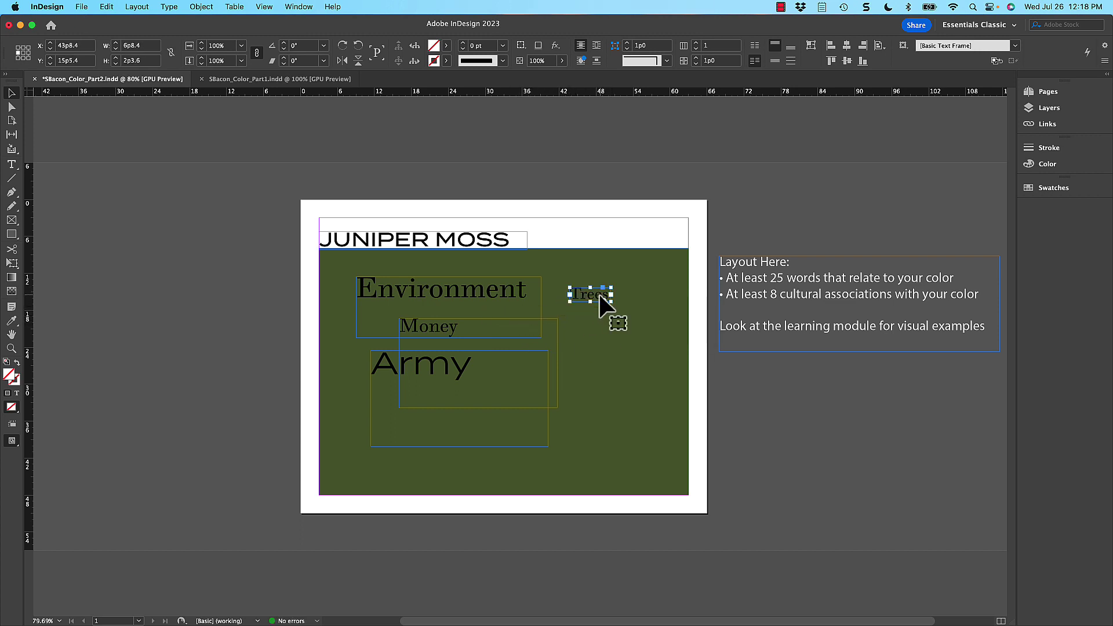
{"action": "left_click", "coordinate": [510, 302]}
{"action": "left_click", "coordinate": [208, 9]}
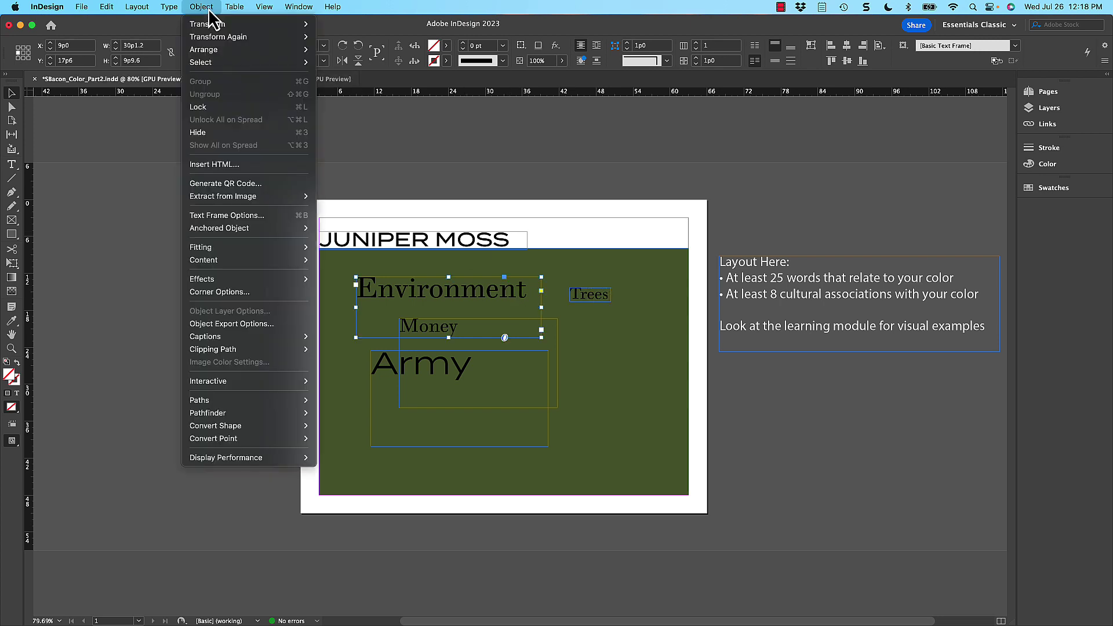
{"action": "mouse_move", "coordinate": [232, 249]}
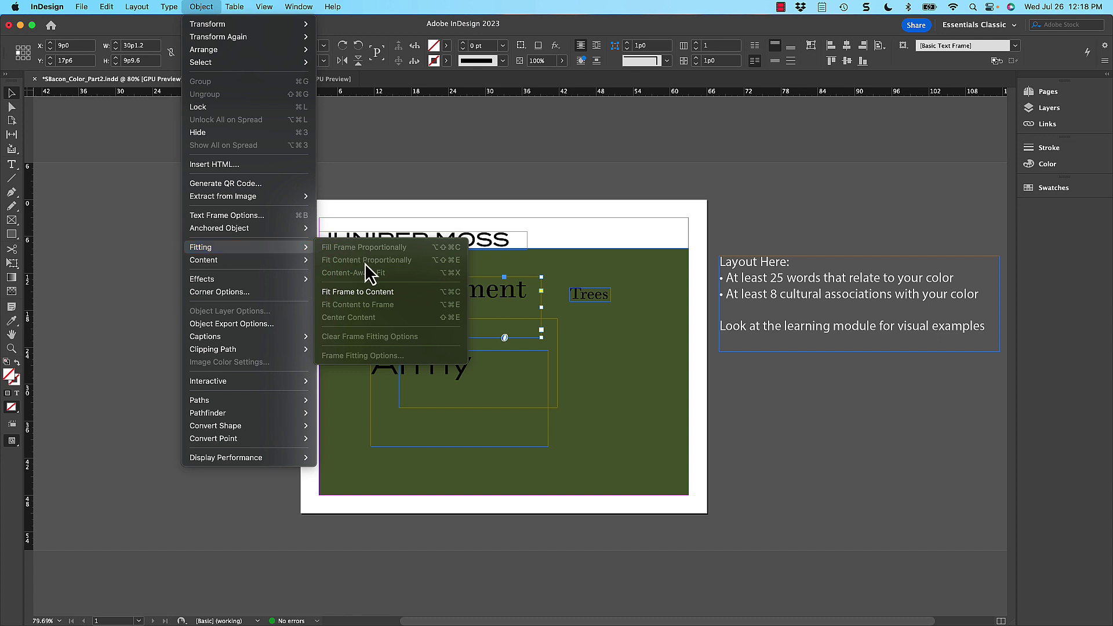
{"action": "left_click", "coordinate": [386, 293]}
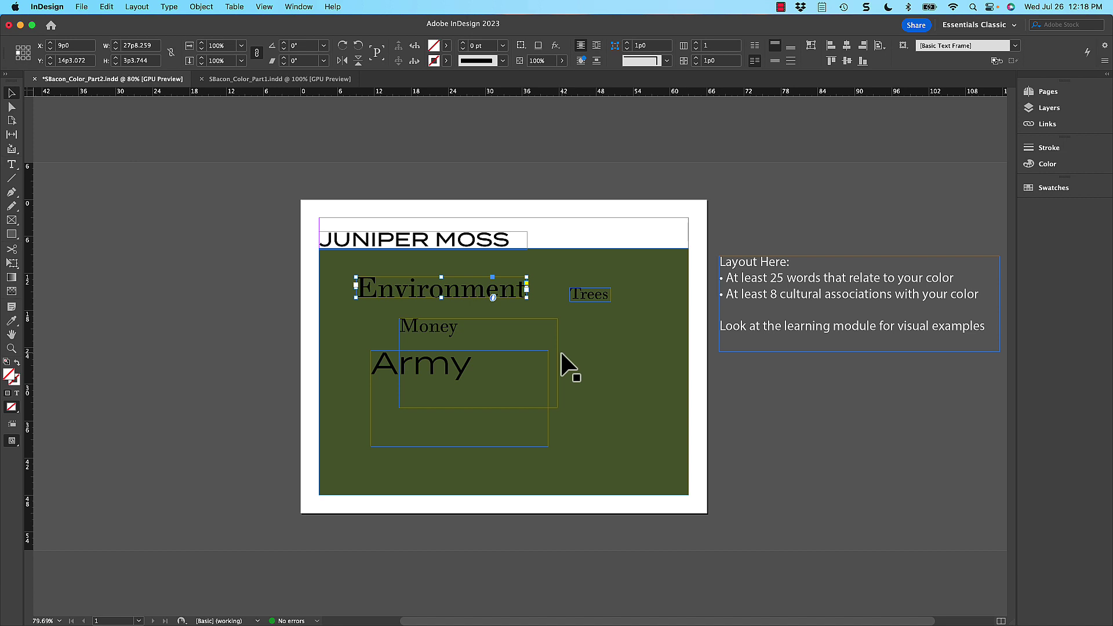
{"action": "left_click", "coordinate": [453, 345]}
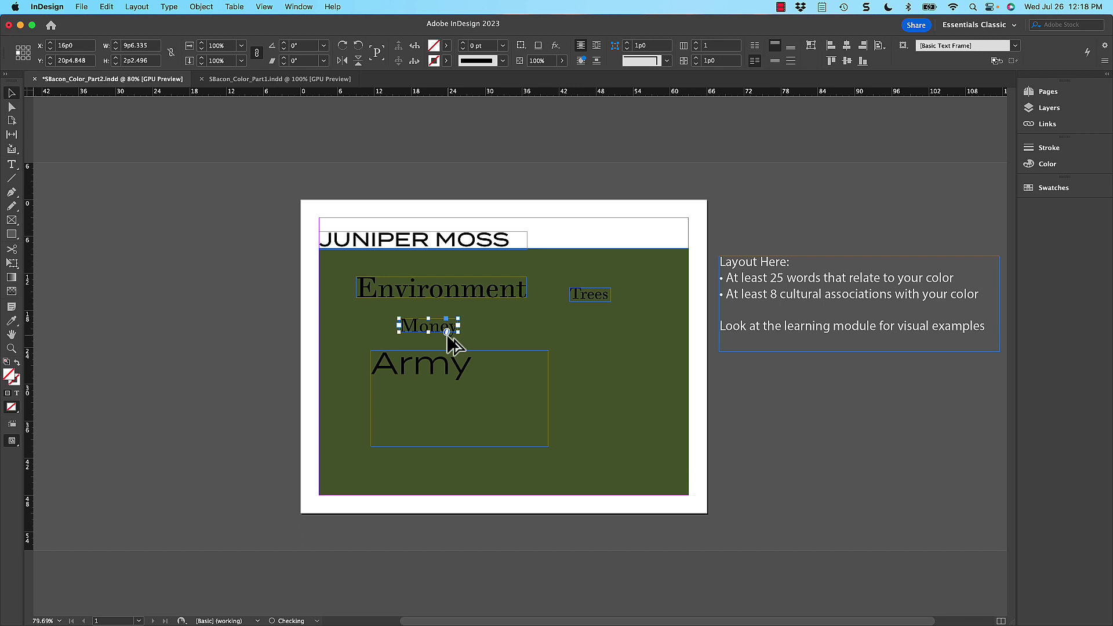
{"action": "left_click", "coordinate": [427, 375]}
{"action": "key", "text": "super+alt+c"}
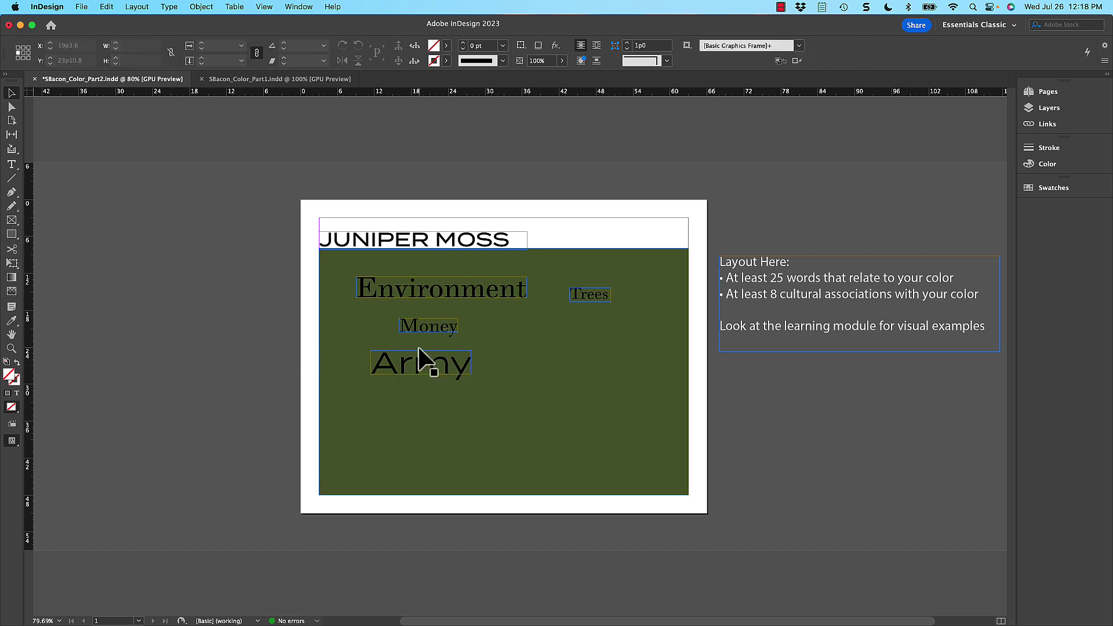
Rotate Money and Trees 90° and cluster them either side of Army beneath Environment
{"action": "left_click_drag", "start_coordinate": [423, 373], "coordinate": [536, 342]}
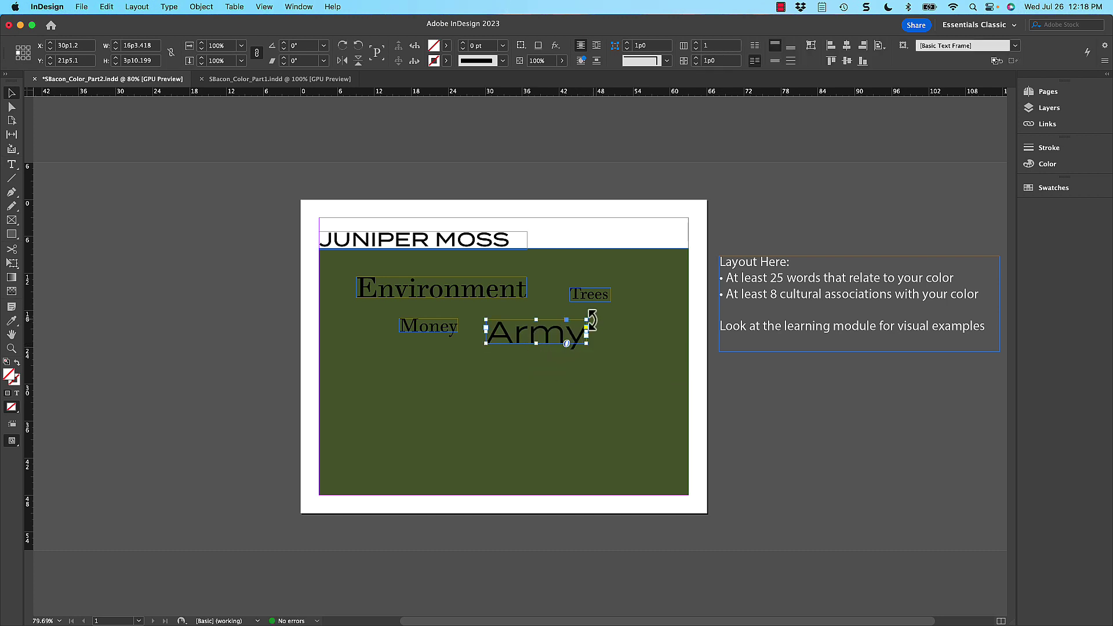
{"action": "left_click", "coordinate": [455, 328]}
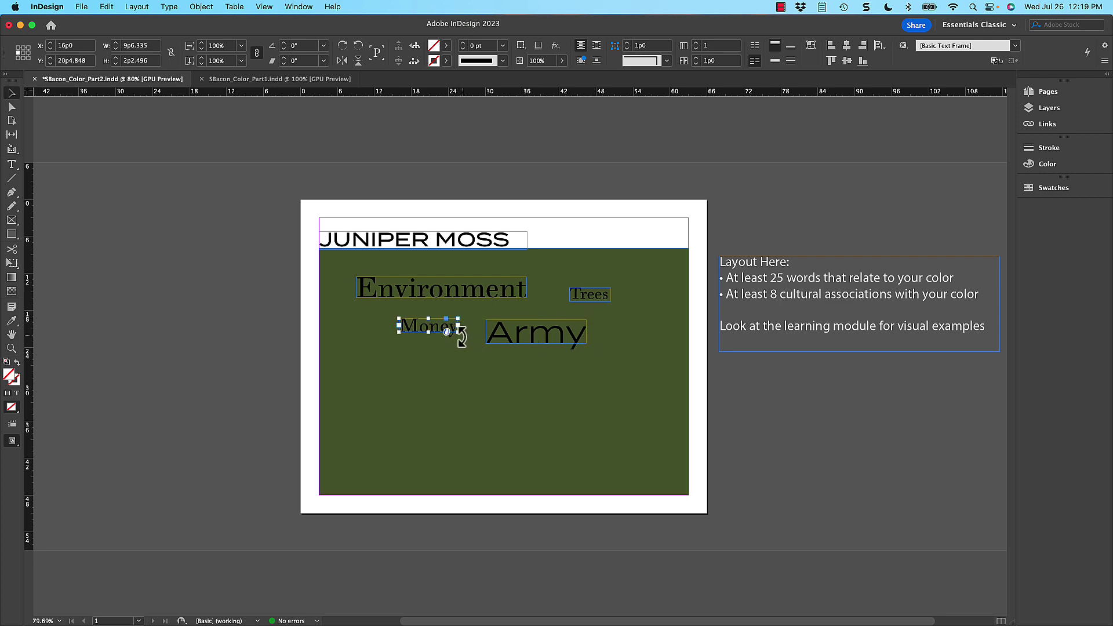
{"action": "left_click_drag", "start_coordinate": [467, 314], "coordinate": [423, 293]}
{"action": "left_click_drag", "start_coordinate": [434, 347], "coordinate": [396, 349]}
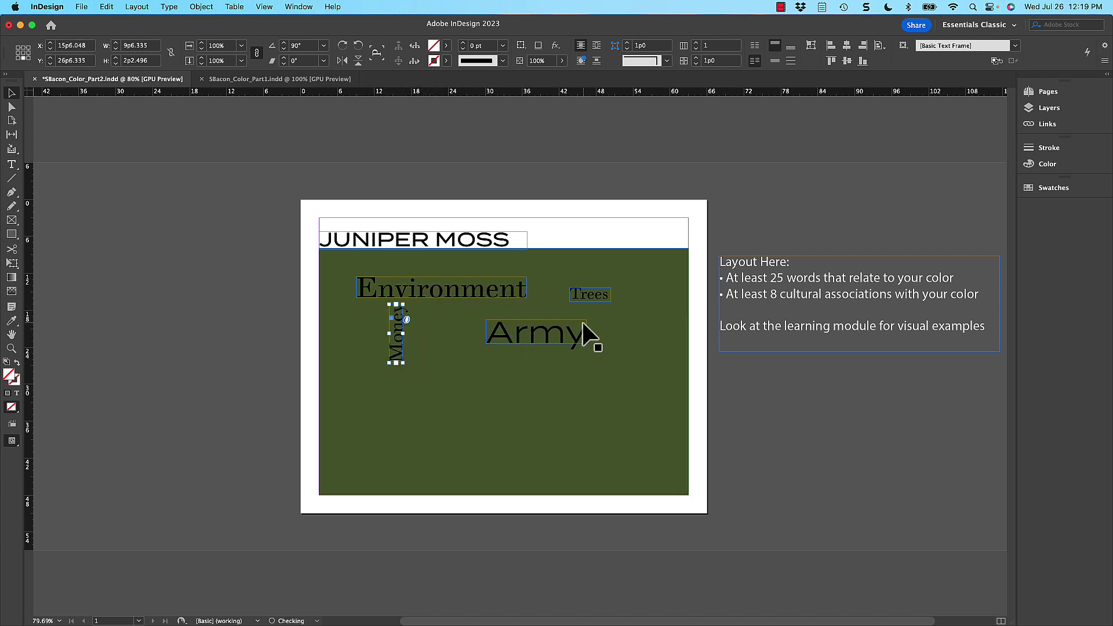
{"action": "left_click", "coordinate": [554, 343]}
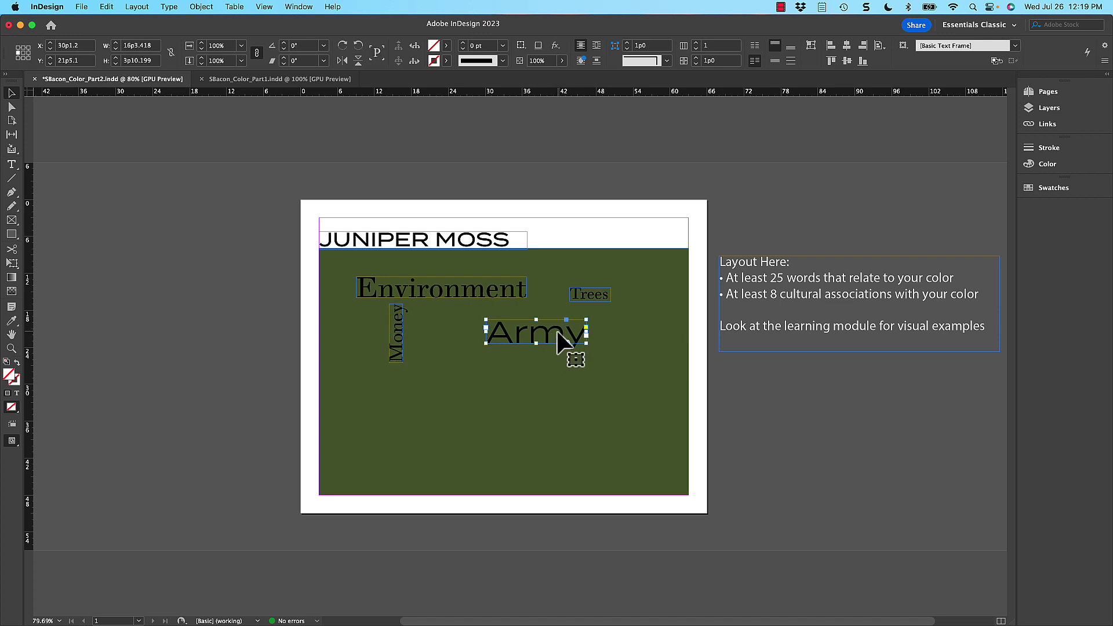
{"action": "left_click_drag", "start_coordinate": [555, 342], "coordinate": [482, 324]}
{"action": "left_click", "coordinate": [596, 298]}
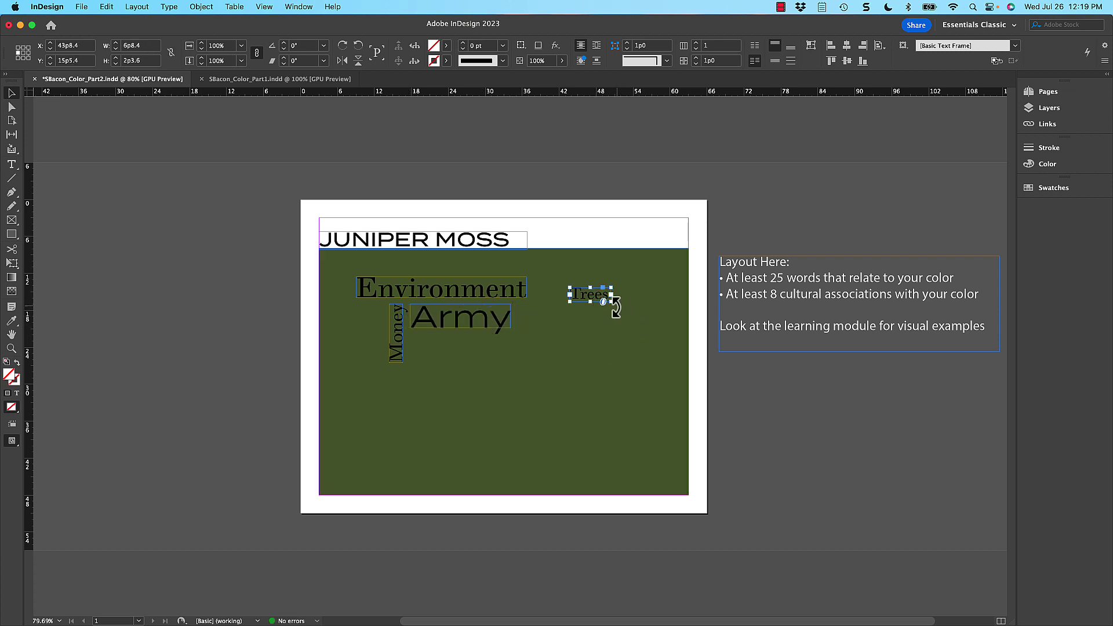
{"action": "left_click_drag", "start_coordinate": [615, 305], "coordinate": [603, 261]}
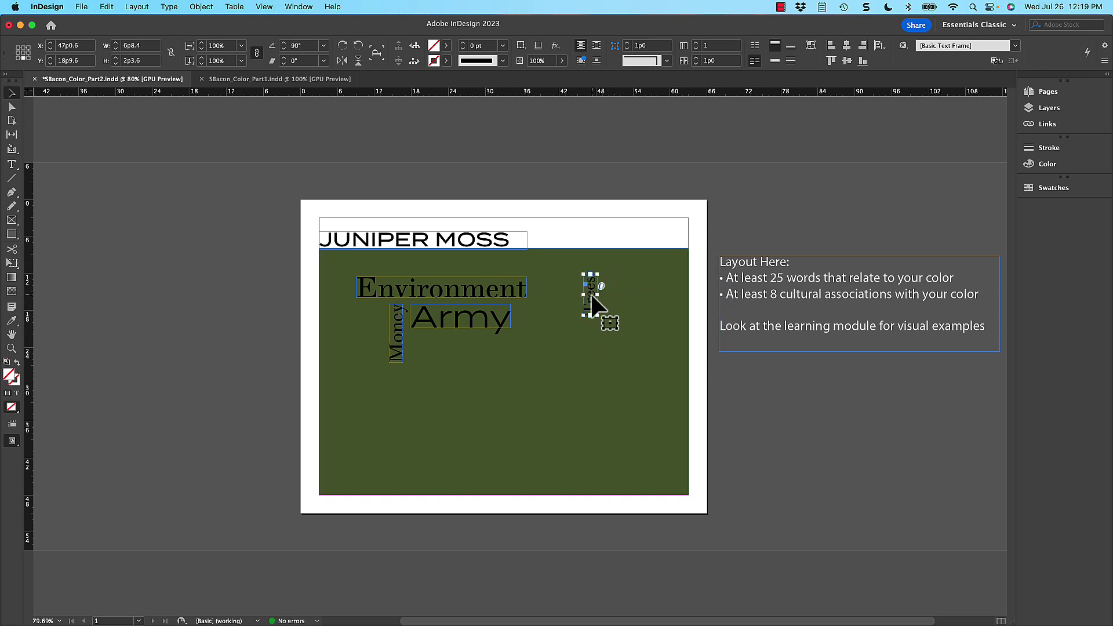
{"action": "left_click_drag", "start_coordinate": [587, 306], "coordinate": [520, 335]}
{"action": "left_click", "coordinate": [768, 444]}
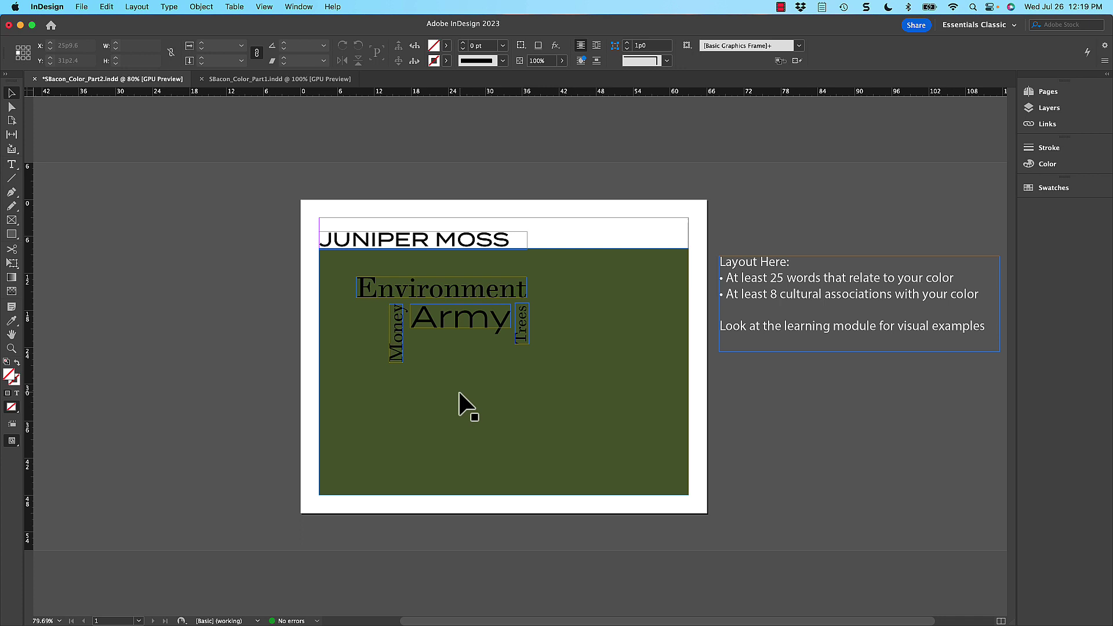
{"action": "left_click", "coordinate": [445, 320]}
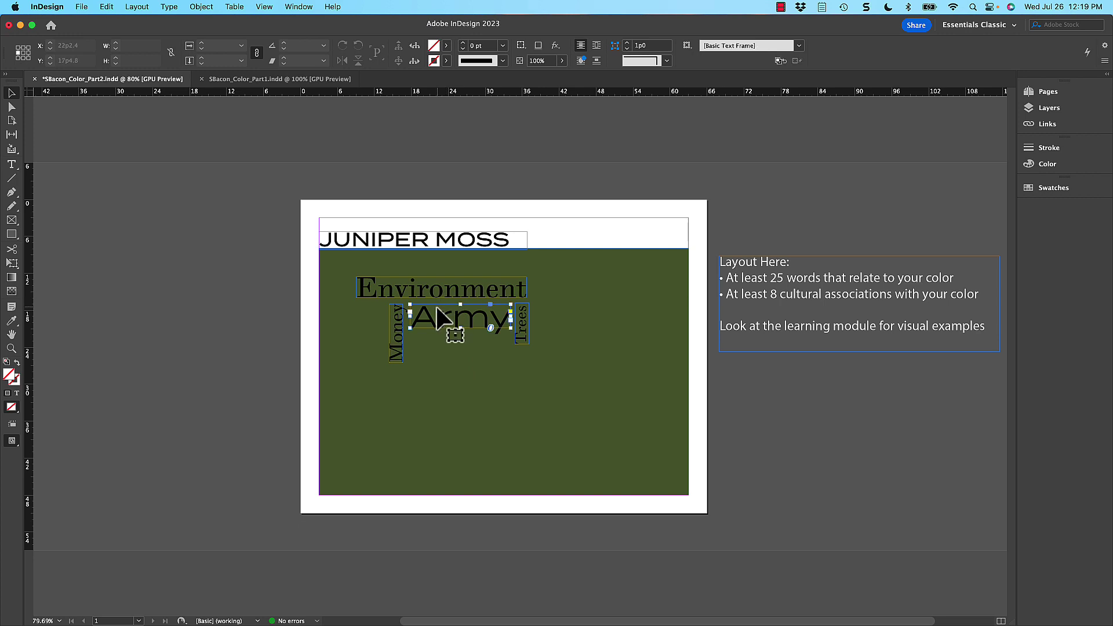
{"action": "double_click", "coordinate": [430, 319]}
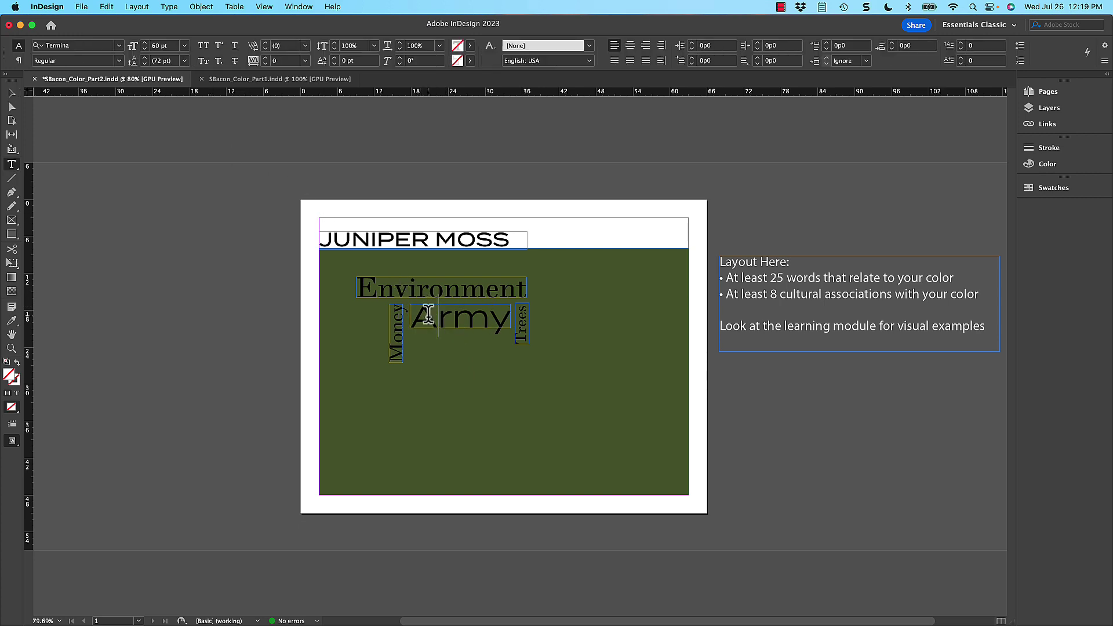
{"action": "key", "text": "super+a"}
{"action": "left_click", "coordinate": [119, 61]}
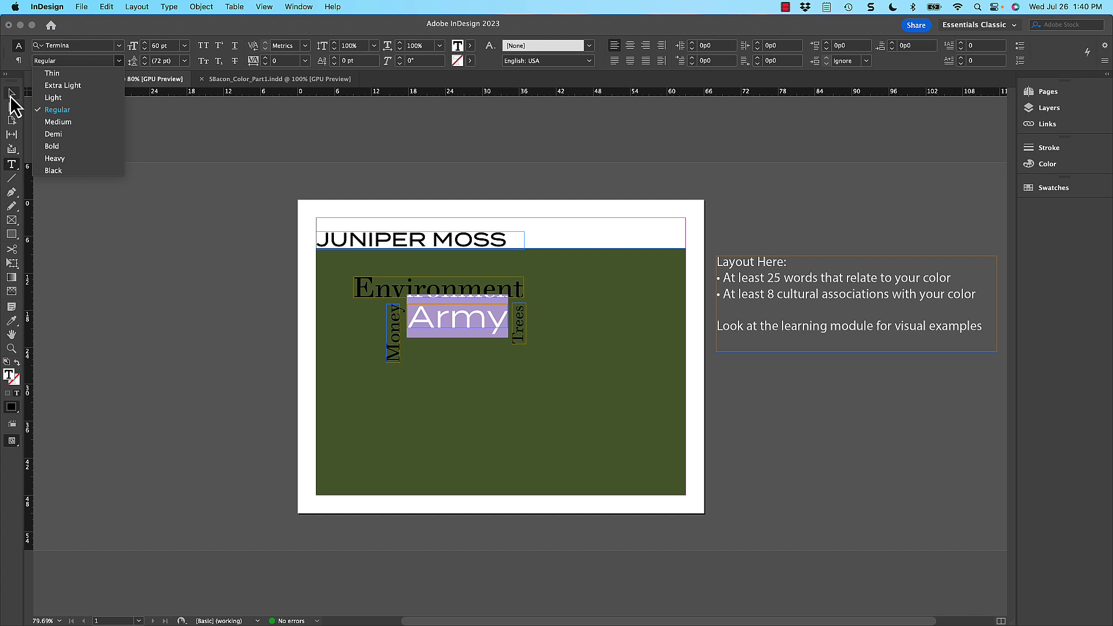
{"action": "left_click", "coordinate": [10, 97]}
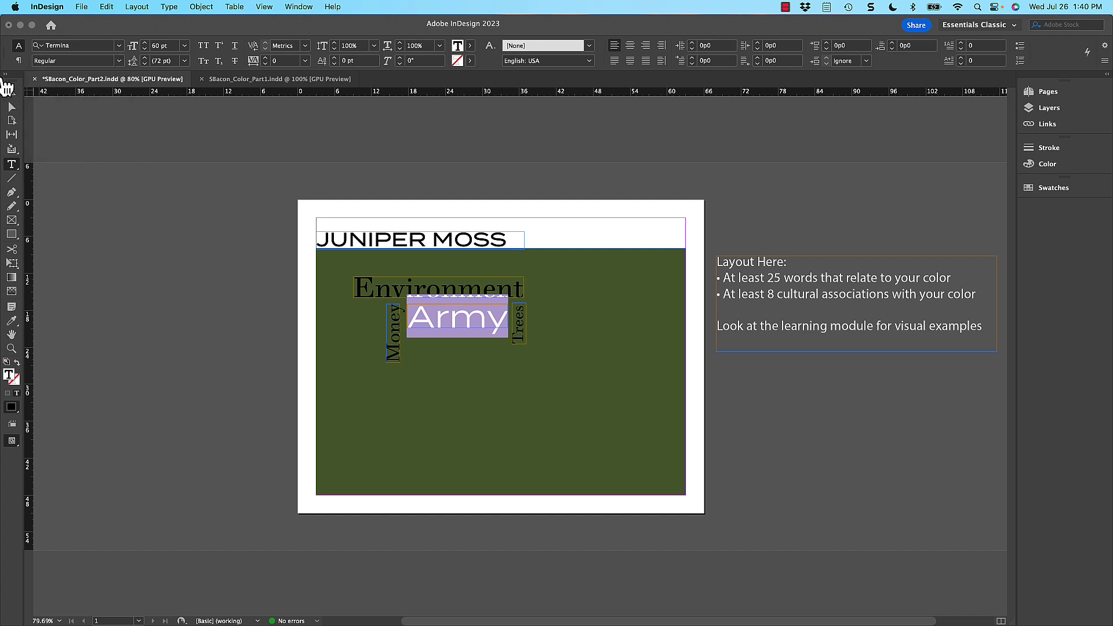
{"action": "left_click", "coordinate": [14, 92]}
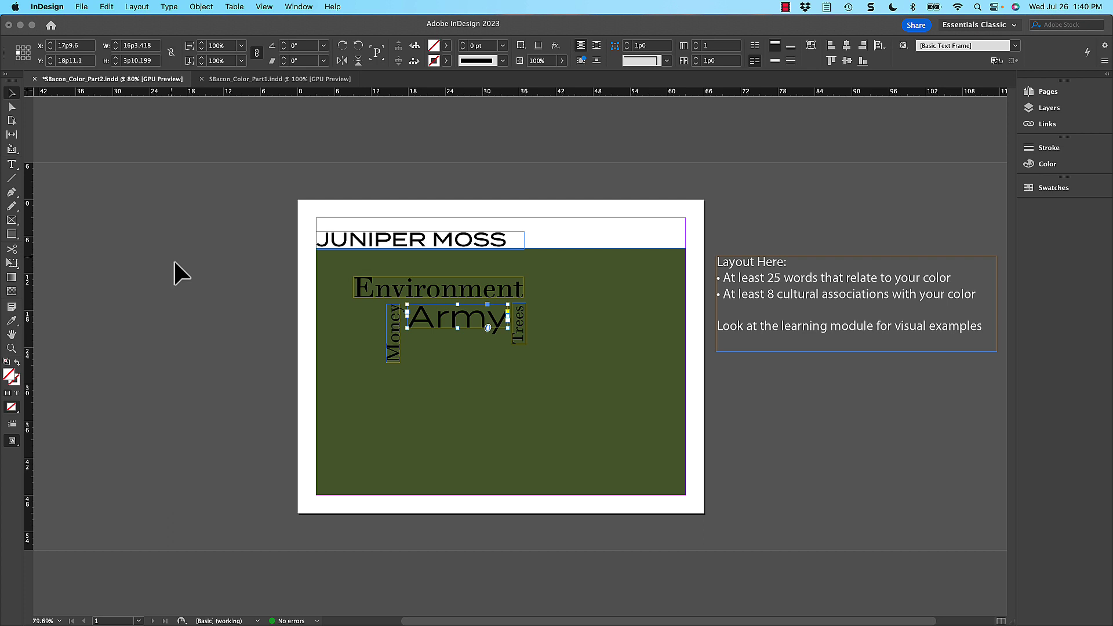
Duplicate the word Army to the right of Environment and retype the copy as Olive
{"action": "left_click", "coordinate": [220, 319]}
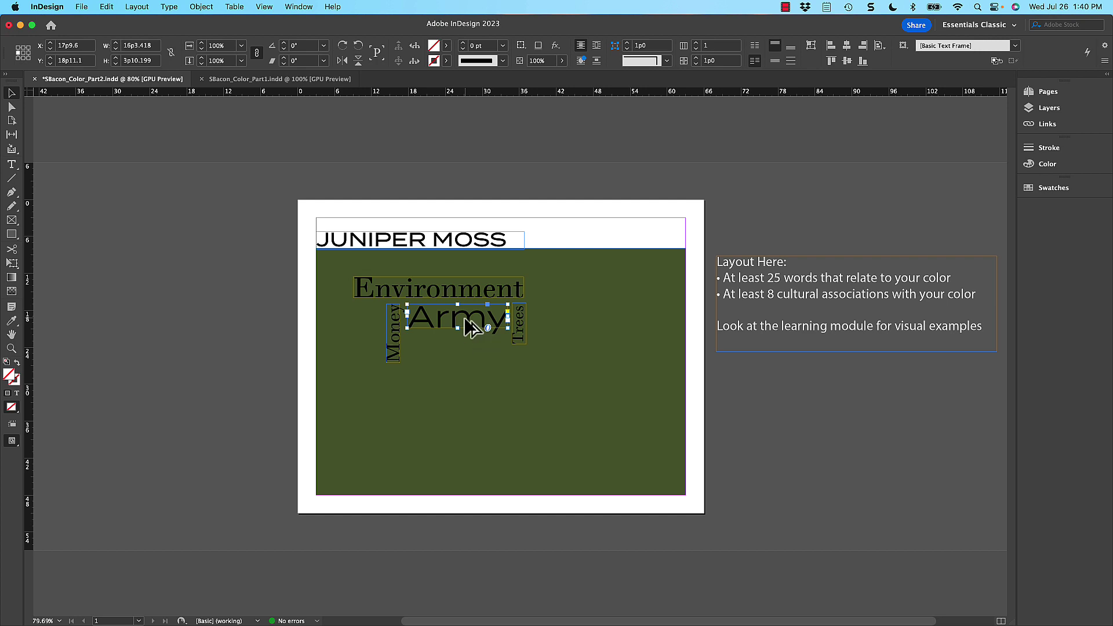
{"action": "left_click_drag", "start_coordinate": [472, 326], "coordinate": [599, 306]}
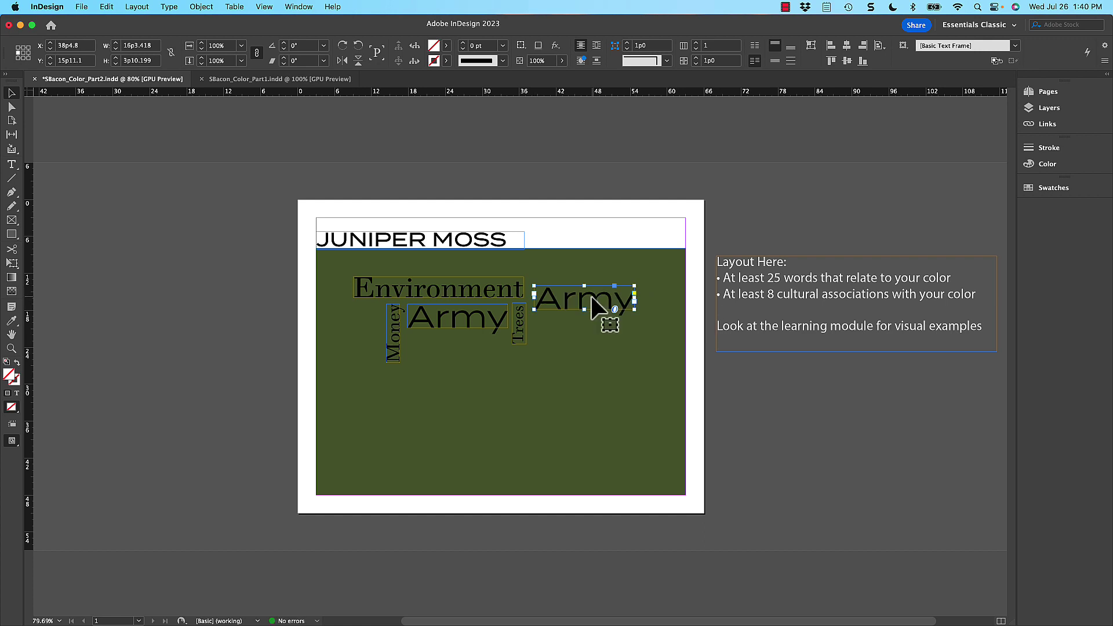
{"action": "double_click", "coordinate": [591, 297]}
{"action": "double_click", "coordinate": [593, 294]}
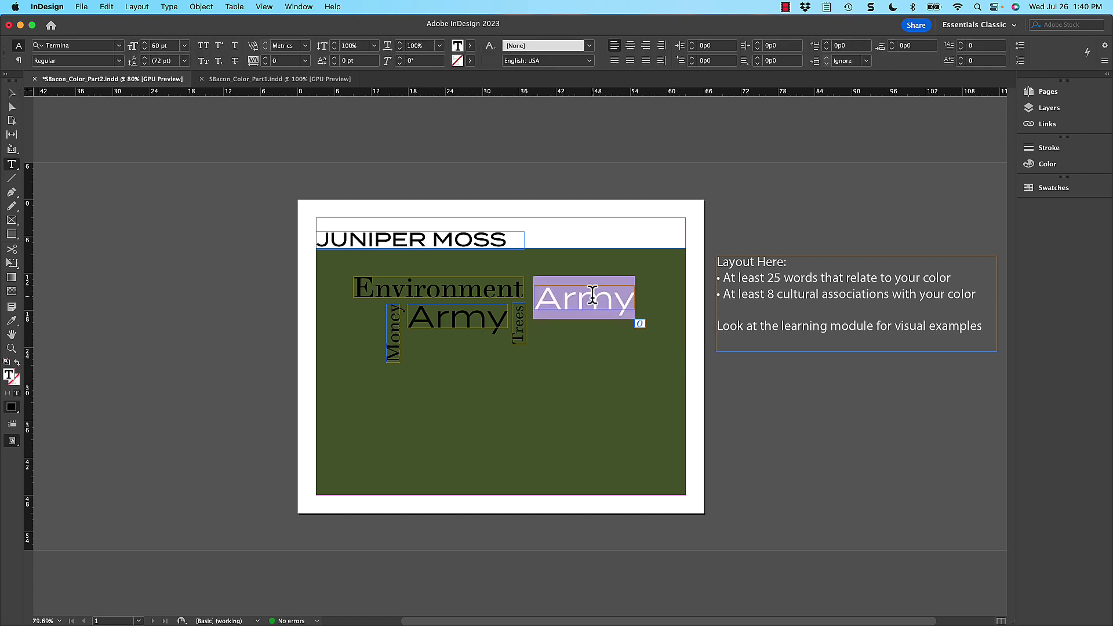
{"action": "type", "text": "Olie"}
{"action": "key", "text": "BackSpace"}
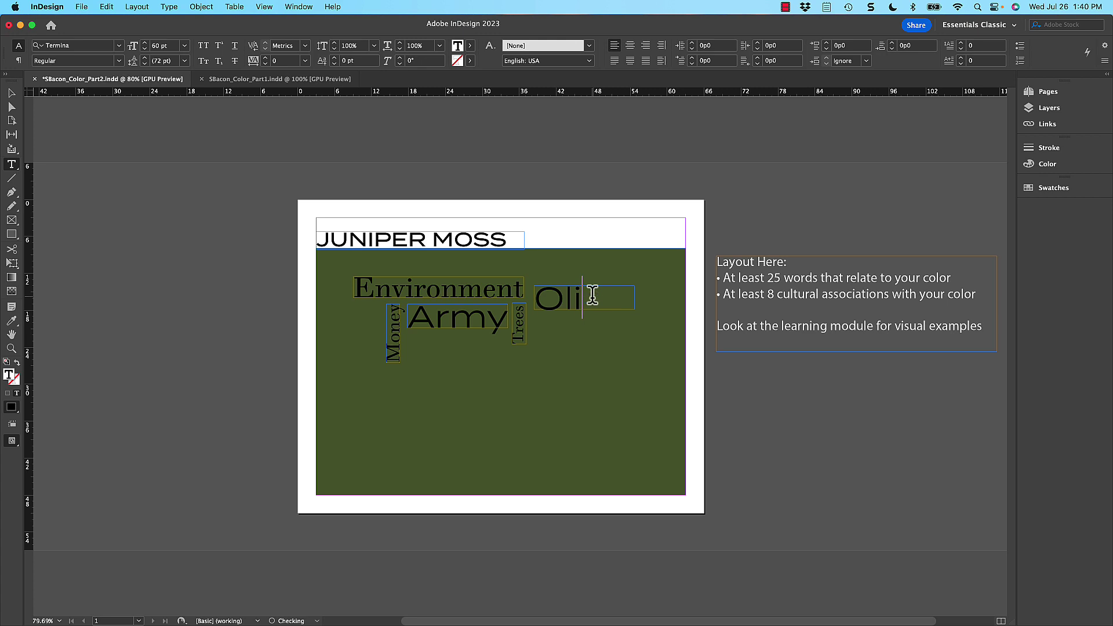
{"action": "type", "text": "ve"}
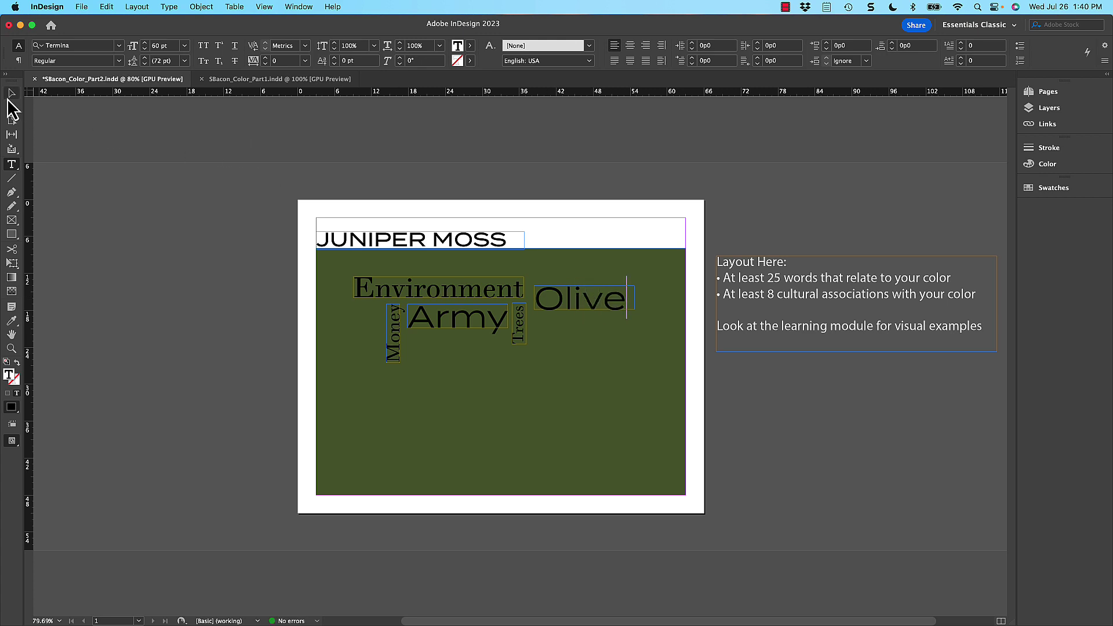
{"action": "left_click", "coordinate": [10, 96]}
{"action": "left_click", "coordinate": [187, 345]}
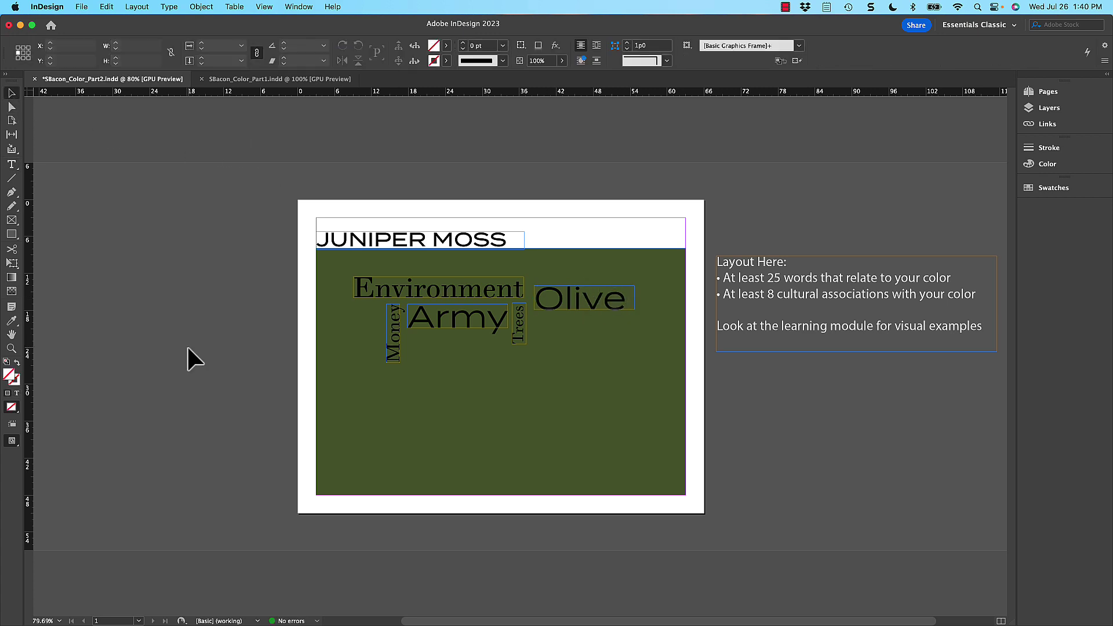
Shrink Olive by two point-size steps and fit its frame to the smaller text
{"action": "double_click", "coordinate": [562, 294]}
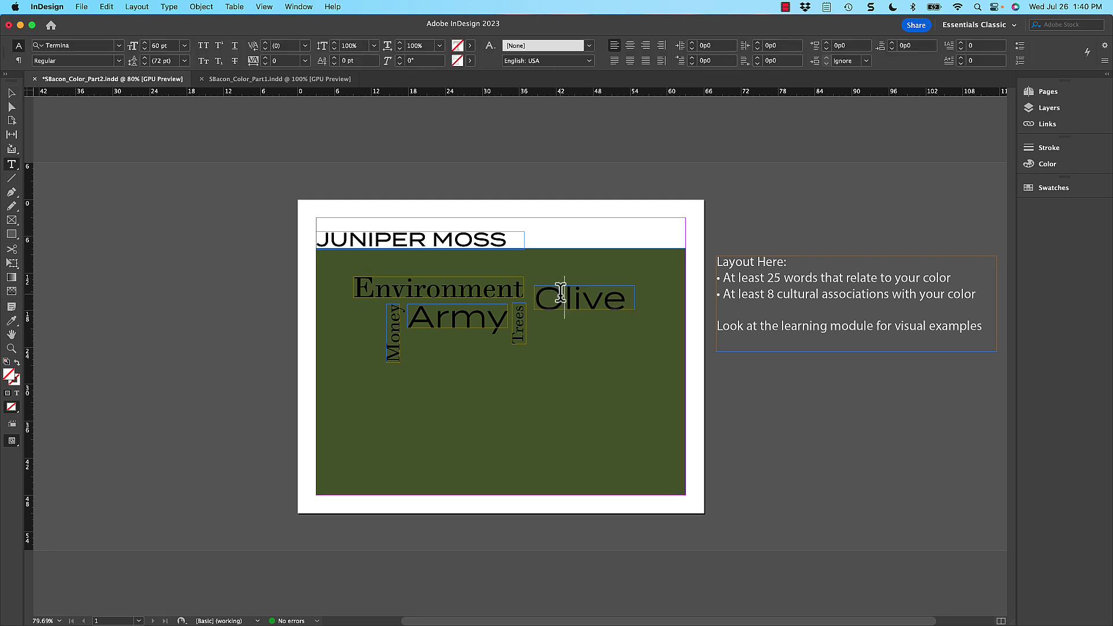
{"action": "double_click", "coordinate": [561, 293]}
{"action": "key", "text": "super+shift+comma"}
{"action": "key", "text": "super+shift+comma"}
{"action": "key", "text": "super+shift+comma"}
{"action": "key", "text": "super+shift+comma"}
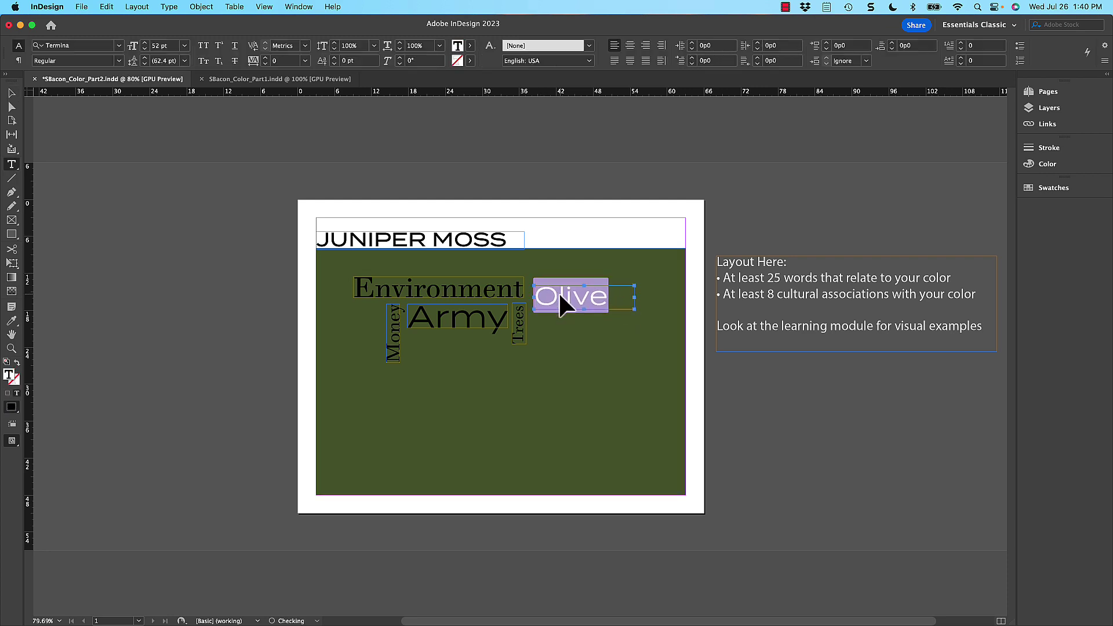
{"action": "key", "text": "super+shift+comma"}
{"action": "left_click", "coordinate": [11, 93]}
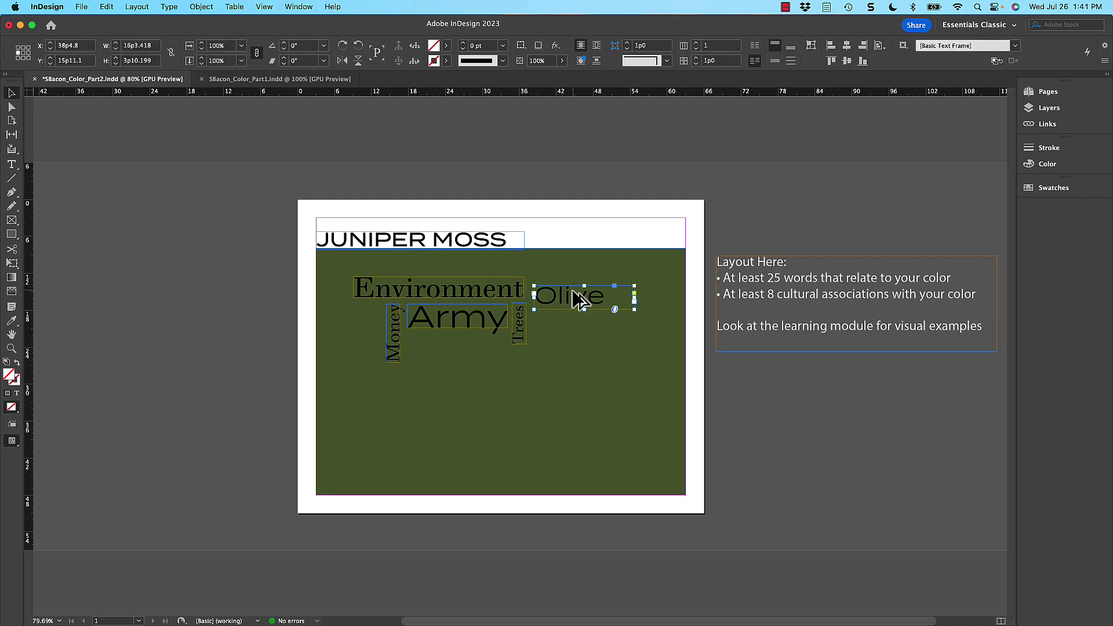
{"action": "key", "text": "super+alt+c"}
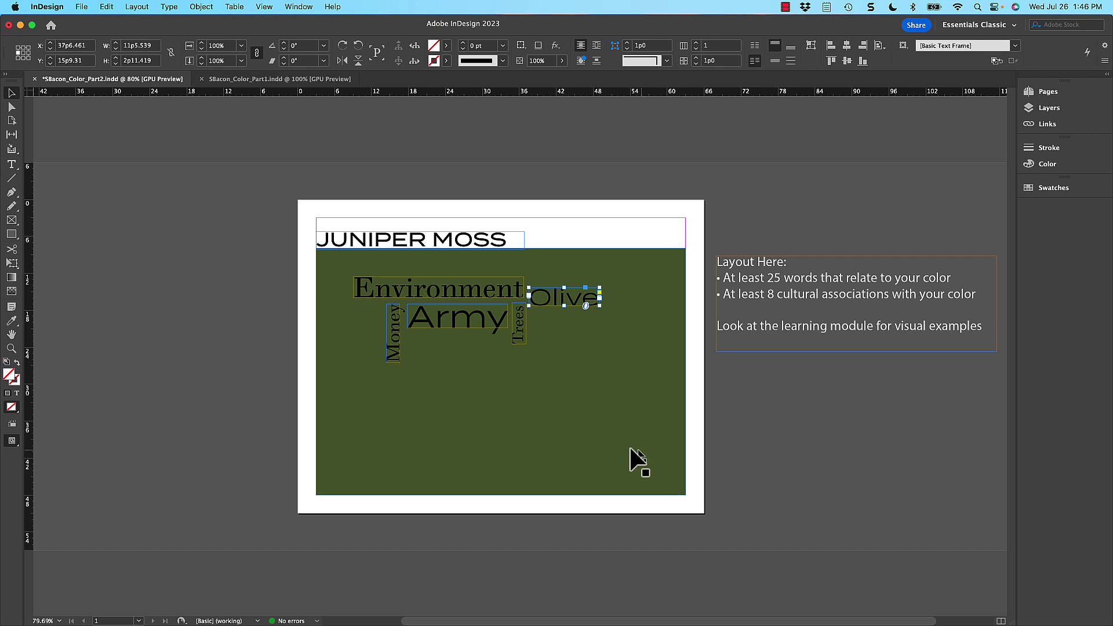
Draw a text frame on the left pasteboard holding the lines Cultural Associations and Western World: Luck
{"action": "left_click", "coordinate": [11, 164]}
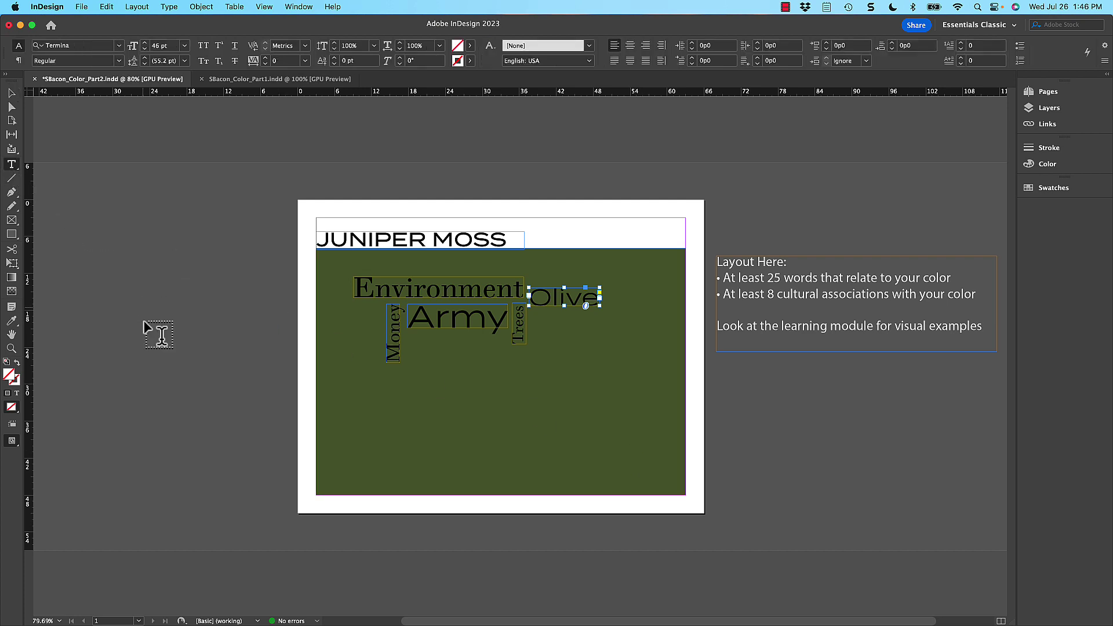
{"action": "left_click_drag", "start_coordinate": [102, 304], "coordinate": [268, 470]}
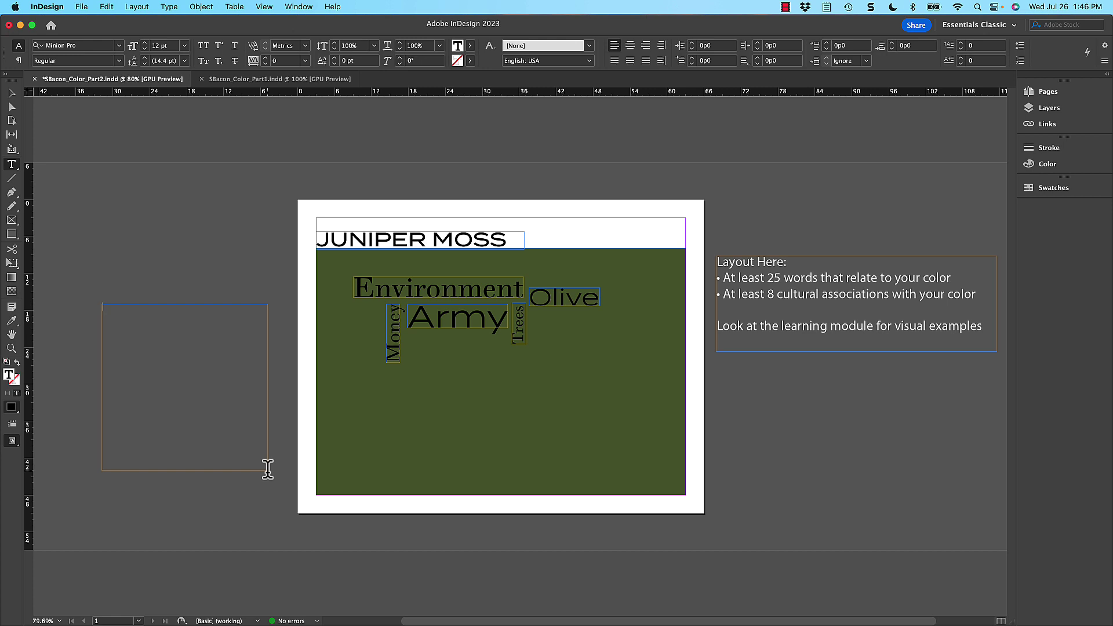
{"action": "type", "text": "Gal"}
{"action": "type", "text": "tu"}
{"action": "type", "text": "ral Associations"}
{"action": "key", "text": "Return"}
{"action": "type", "text": "Western World: Luck"}
Set the Cultural Associations heading in Termina Medium, two size steps larger
{"action": "mouse_move", "coordinate": [156, 313]}
{"action": "left_mouse_down"}
{"action": "mouse_move", "coordinate": [107, 308]}
{"action": "mouse_move", "coordinate": [155, 306]}
{"action": "left_mouse_up"}
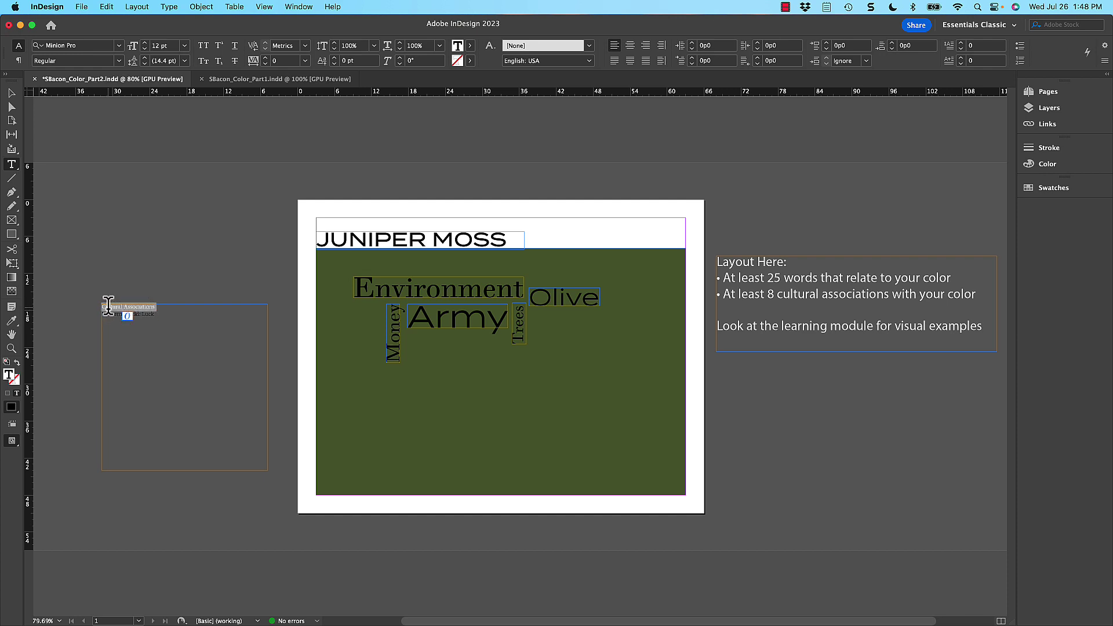
{"action": "left_click", "coordinate": [74, 50]}
{"action": "type", "text": "Termina"}
{"action": "key", "text": "Tab"}
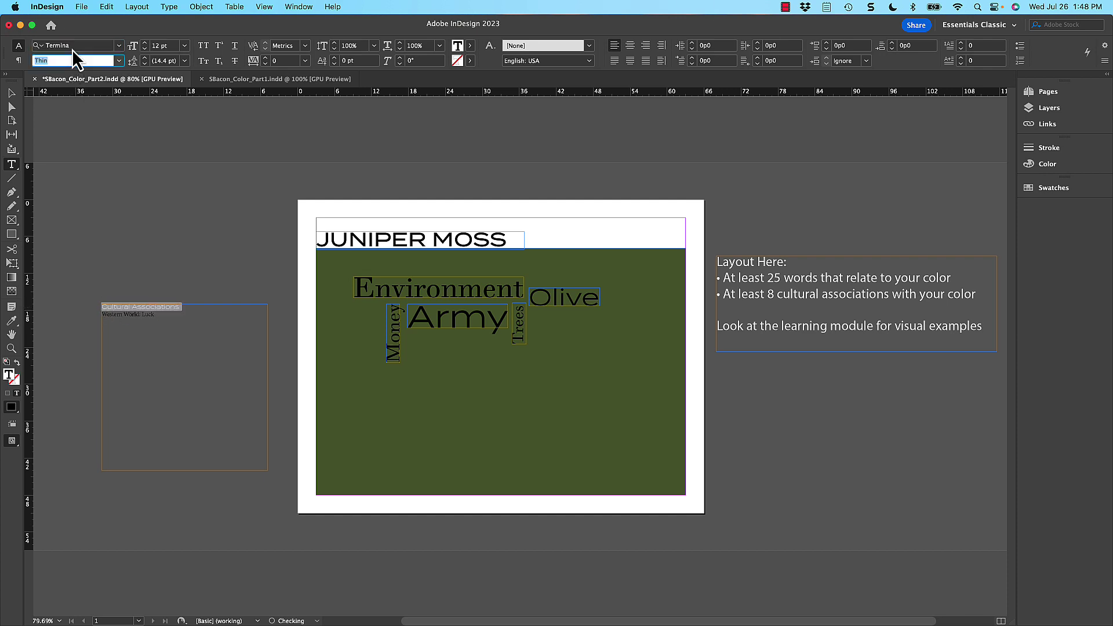
{"action": "left_click", "coordinate": [119, 60]}
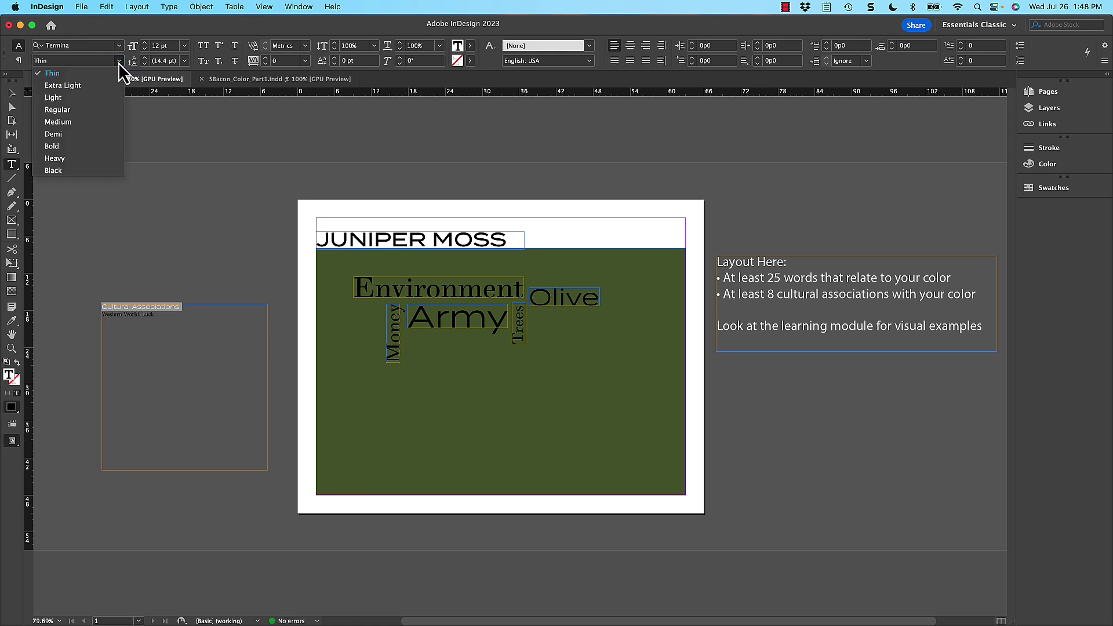
{"action": "left_click", "coordinate": [104, 126]}
{"action": "left_click", "coordinate": [146, 43]}
{"action": "left_click", "coordinate": [146, 43]}
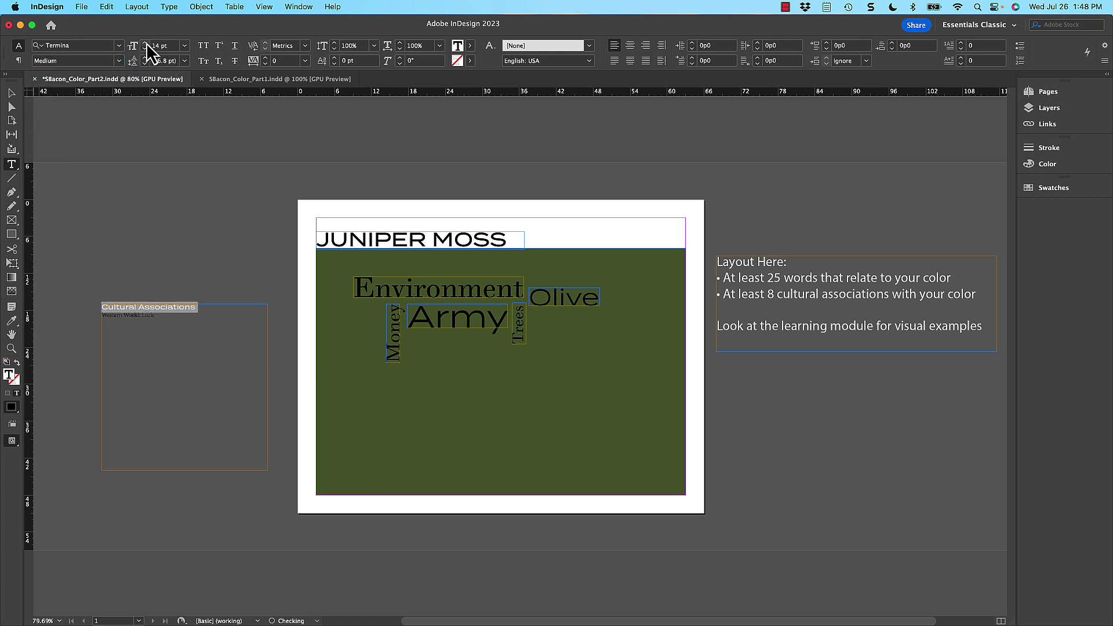
{"action": "left_click", "coordinate": [147, 43]}
Set the Western World: Luck line in Walbaum Text Pro
{"action": "left_click_drag", "start_coordinate": [154, 316], "coordinate": [87, 311]}
{"action": "left_click", "coordinate": [72, 46]}
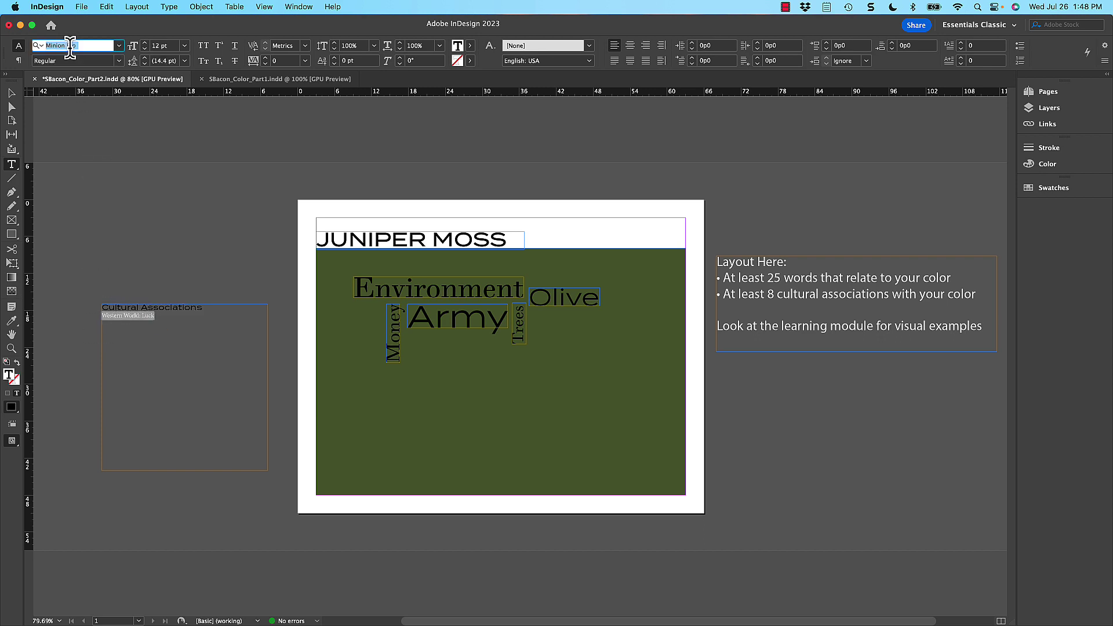
{"action": "type", "text": "Walbaum Text"}
{"action": "key", "text": "Tab"}
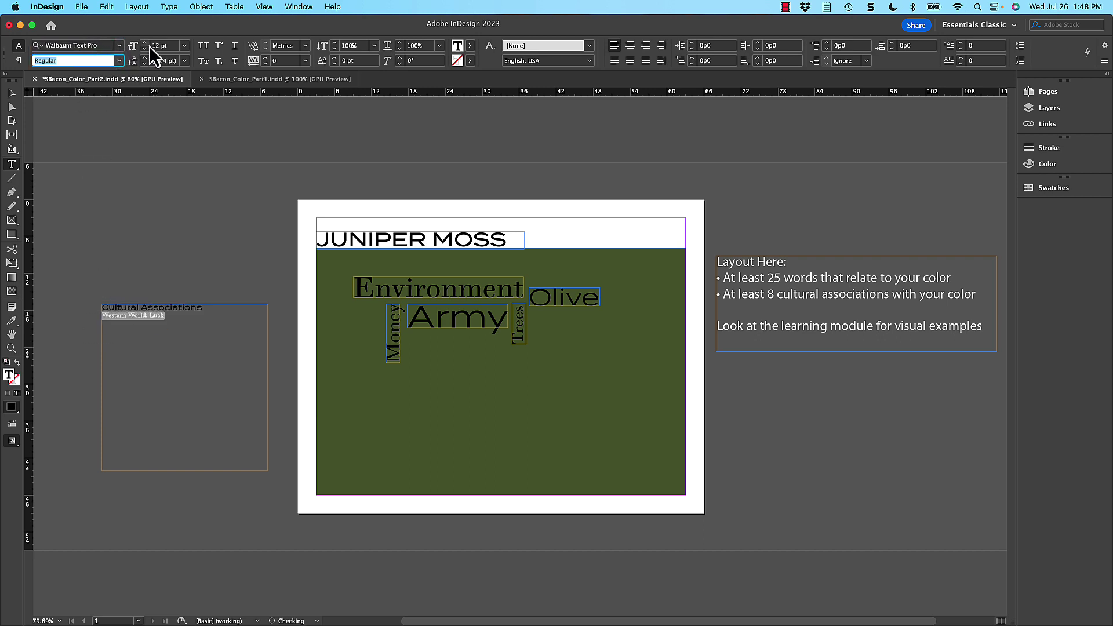
{"action": "left_click", "coordinate": [11, 94]}
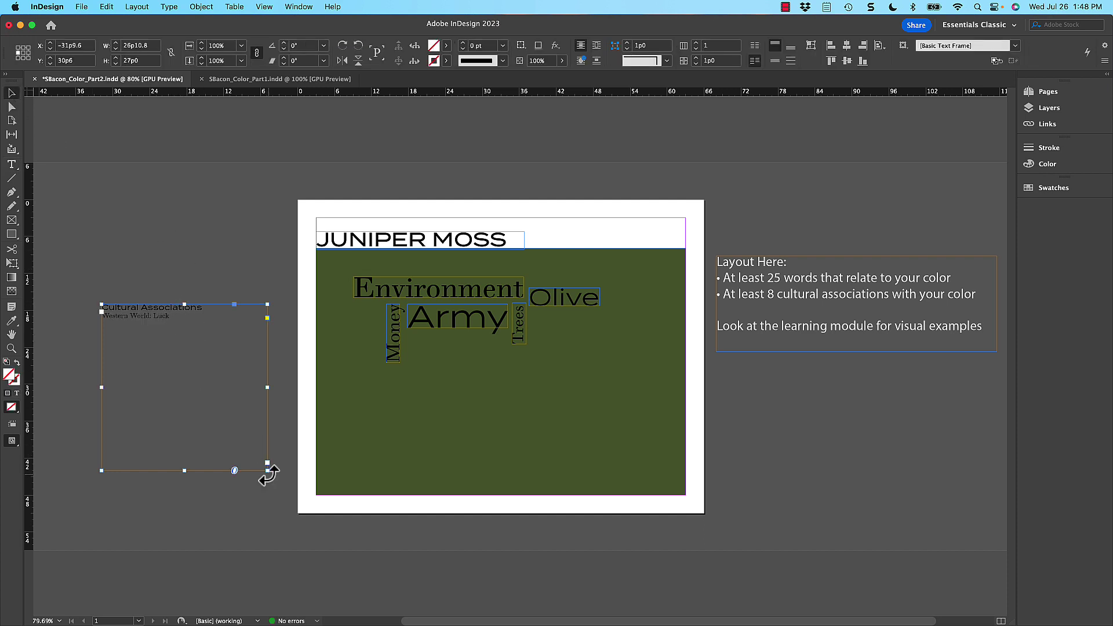
Shorten the Cultural Associations frame and move it into the green panel's lower-left corner
{"action": "left_click_drag", "start_coordinate": [267, 470], "coordinate": [249, 379]}
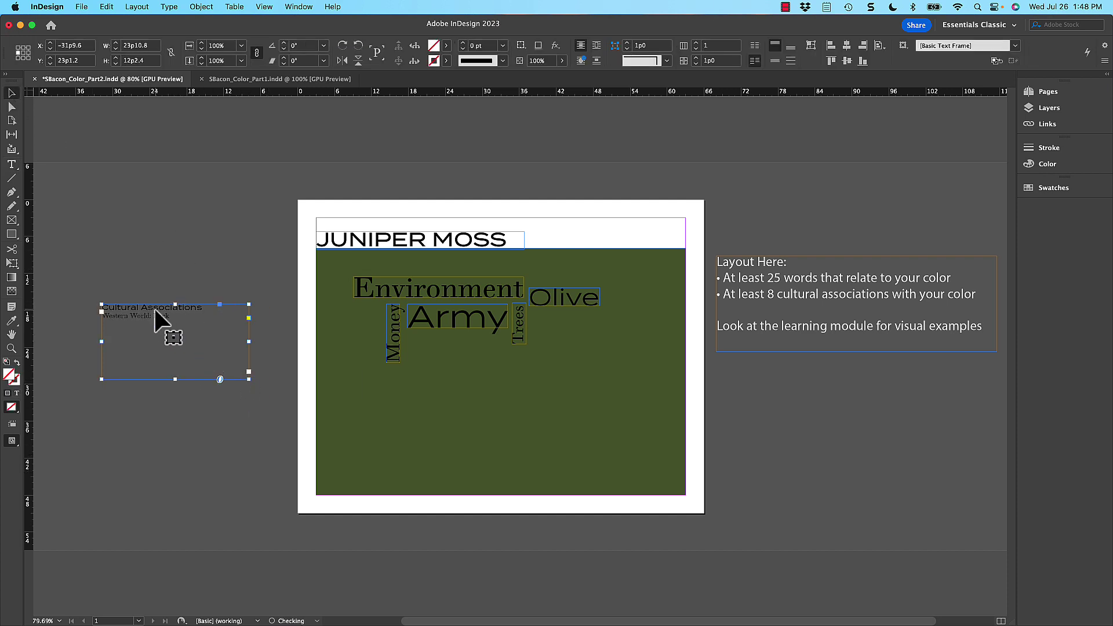
{"action": "left_click_drag", "start_coordinate": [155, 310], "coordinate": [375, 417]}
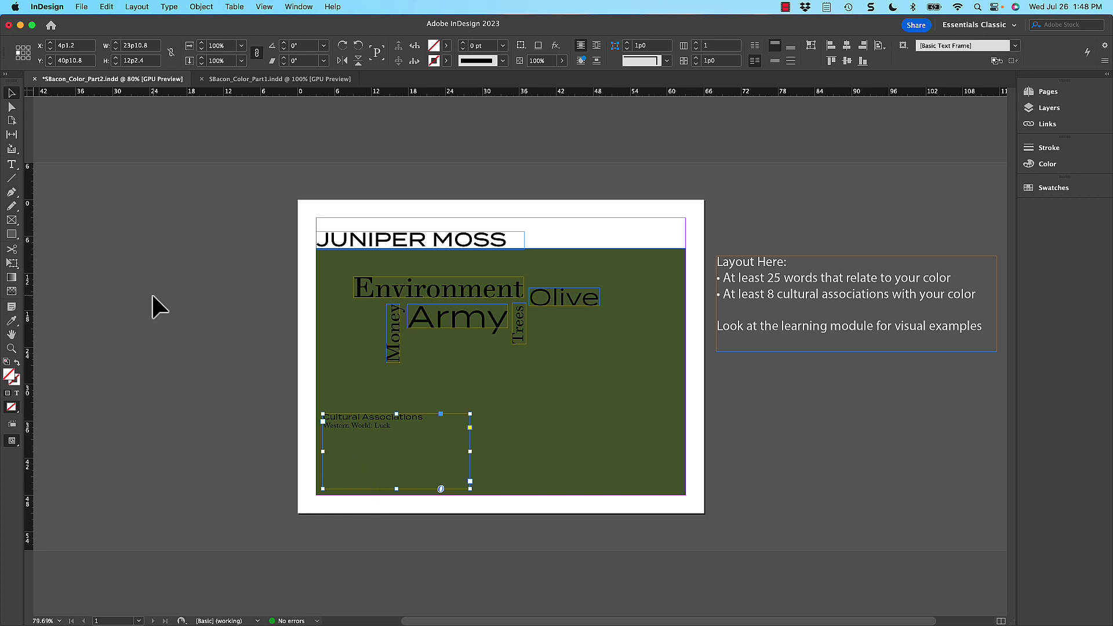
Draw a pasteboard text frame with the placeholder lines CMYK X,X,X,X and RBG X,X,X
{"action": "left_click", "coordinate": [13, 167]}
{"action": "left_click_drag", "start_coordinate": [129, 261], "coordinate": [235, 410]}
{"action": "type", "text": "CMYK"}
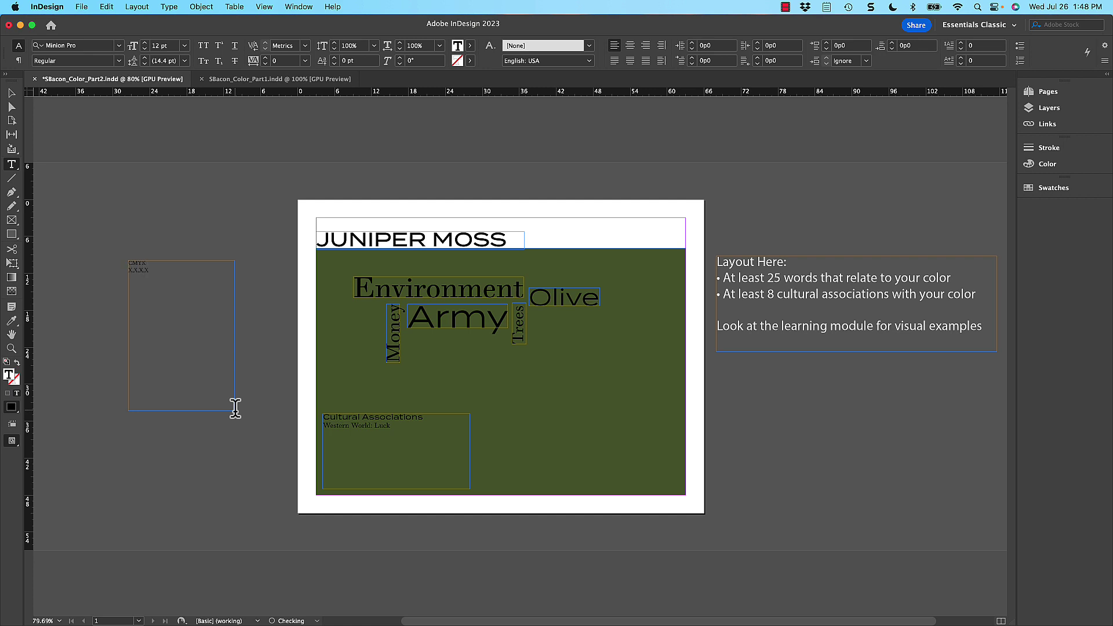
{"action": "type", "text": "RBG X,X,X"}
{"action": "key", "text": "Escape"}
Set all the colour breakdown text in Termina Medium, two size steps larger
{"action": "key", "text": "super+a"}
{"action": "left_click", "coordinate": [56, 46]}
{"action": "type", "text": "Termina"}
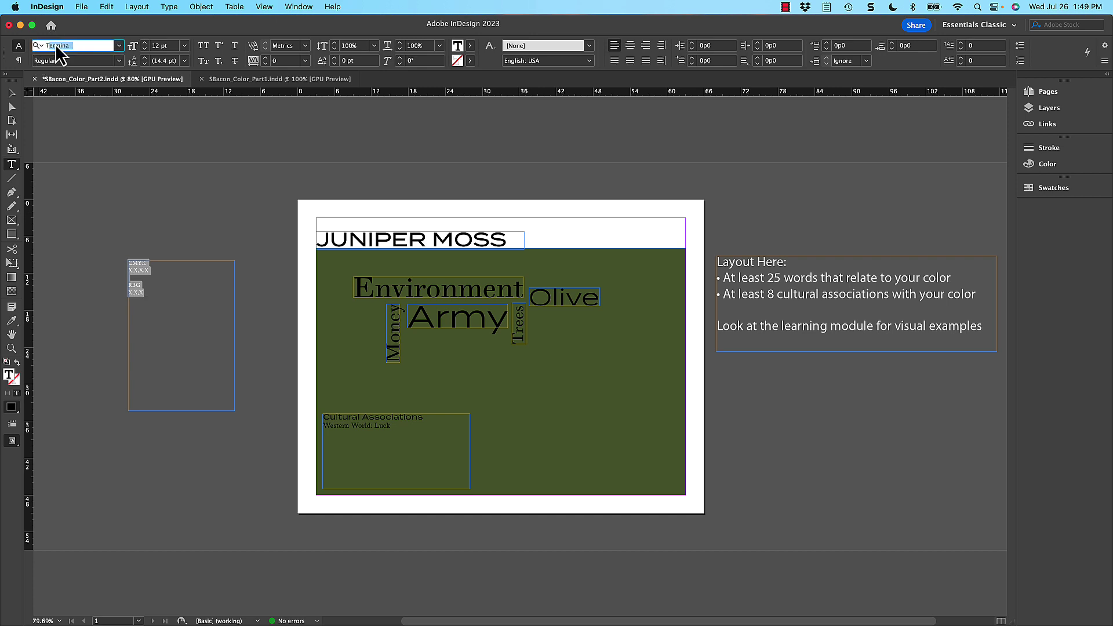
{"action": "key", "text": "Tab"}
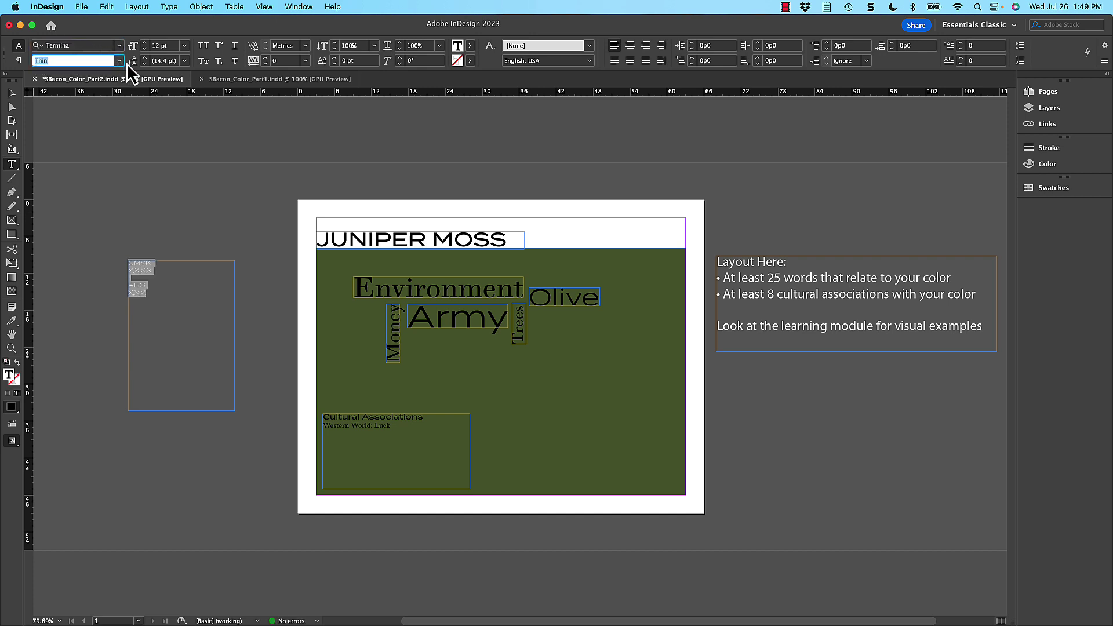
{"action": "left_click", "coordinate": [120, 61]}
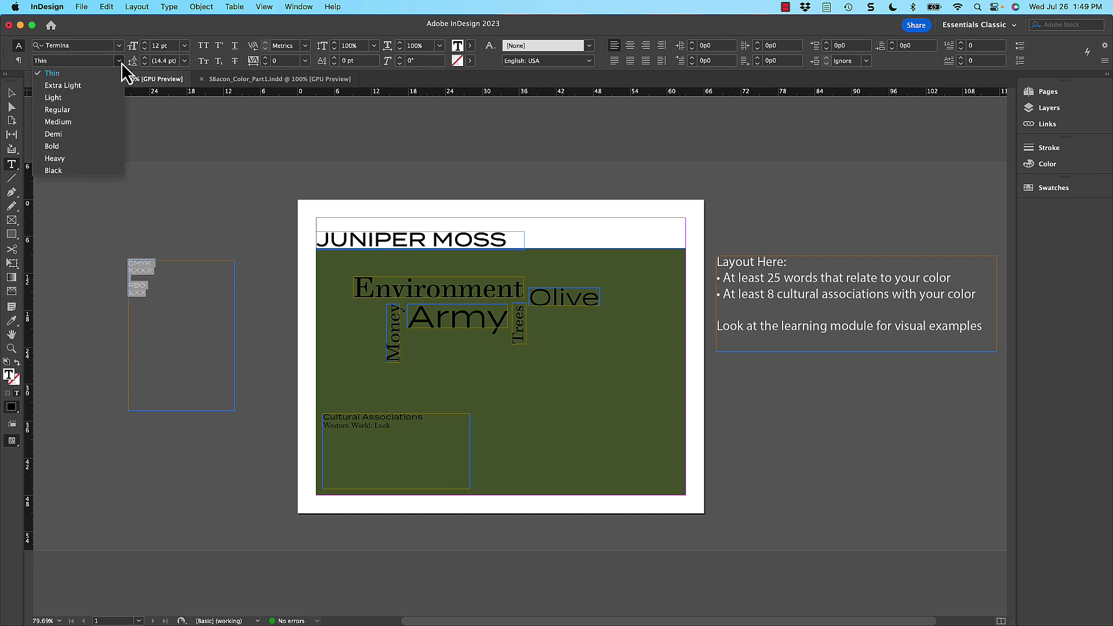
{"action": "left_click", "coordinate": [99, 123]}
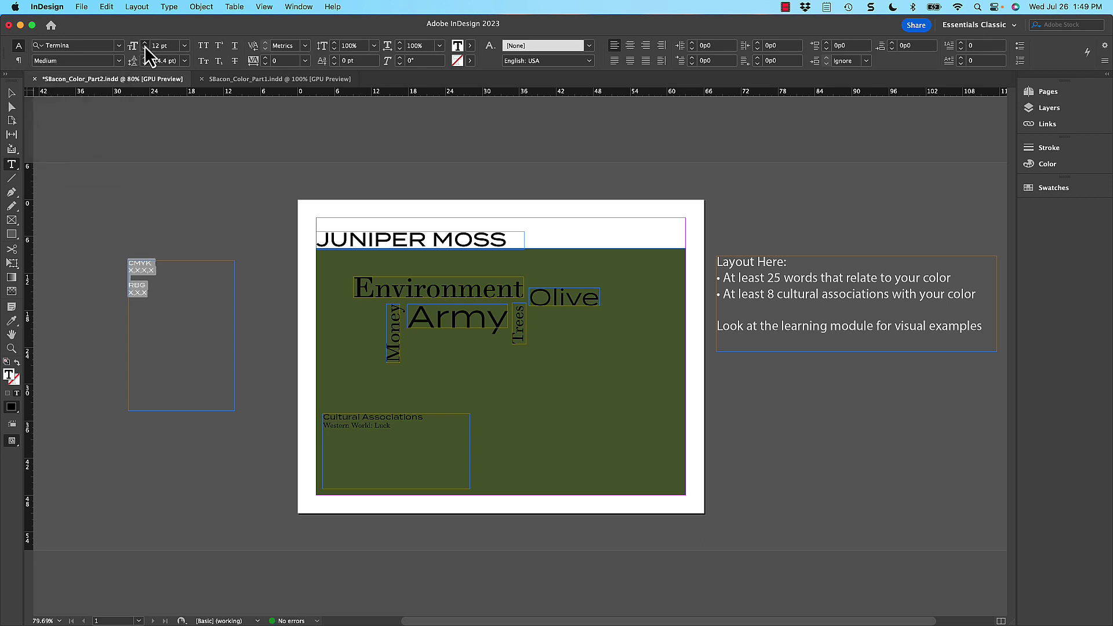
{"action": "left_click", "coordinate": [144, 43]}
{"action": "left_click", "coordinate": [145, 42]}
{"action": "left_click", "coordinate": [144, 43]}
{"action": "left_click", "coordinate": [145, 43]}
{"action": "left_click", "coordinate": [144, 43]}
Fit the CMYK/RBG frame to its text, narrow it, and move it to the green panel's top right
{"action": "left_click", "coordinate": [12, 93]}
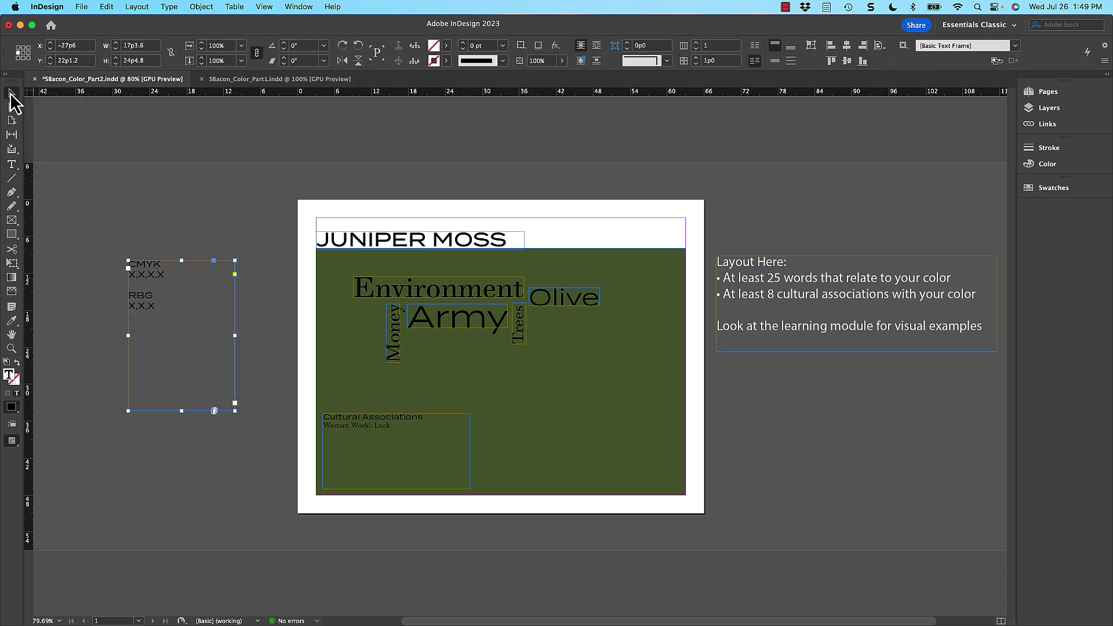
{"action": "key", "text": "super+alt+c"}
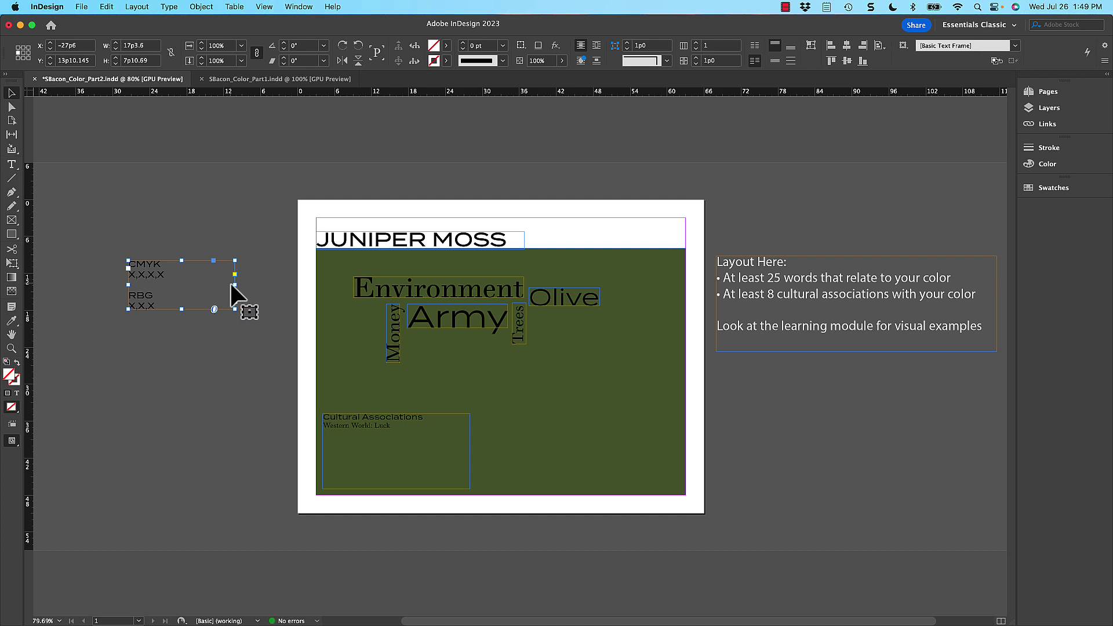
{"action": "left_click_drag", "start_coordinate": [235, 284], "coordinate": [167, 285]}
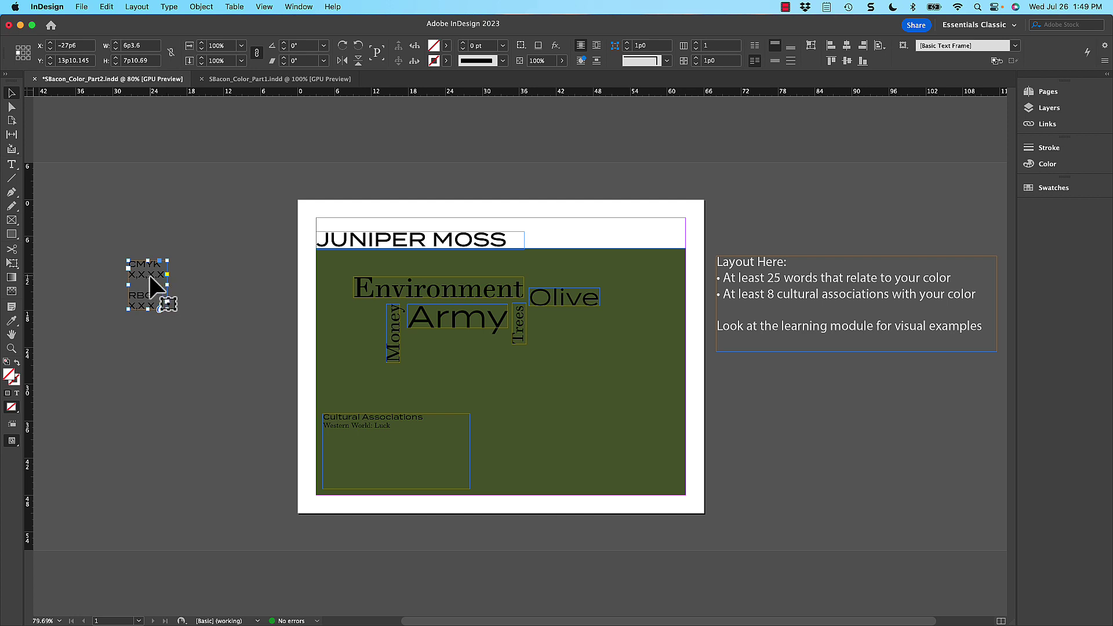
{"action": "left_click_drag", "start_coordinate": [151, 278], "coordinate": [660, 272]}
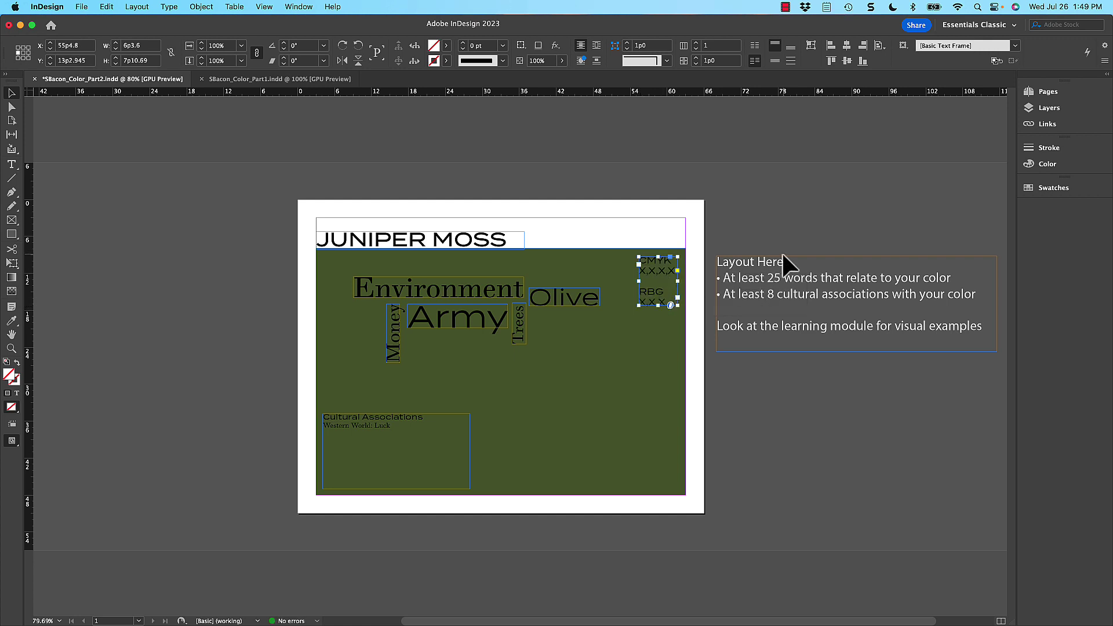
{"action": "left_click", "coordinate": [793, 231]}
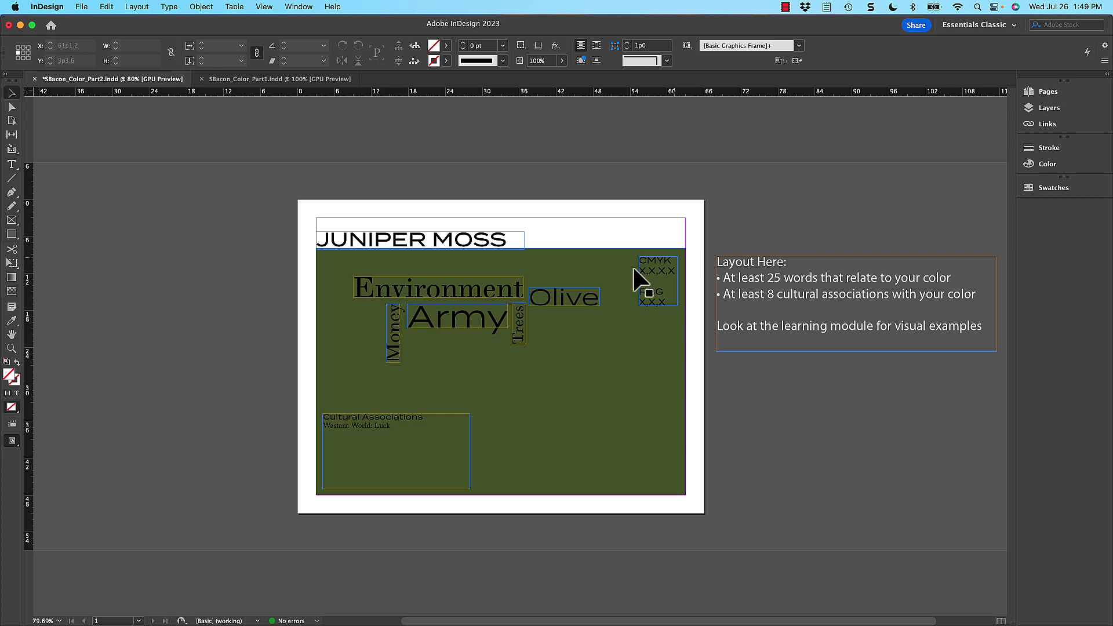
{"action": "double_click", "coordinate": [460, 322]}
{"action": "left_click", "coordinate": [118, 61]}
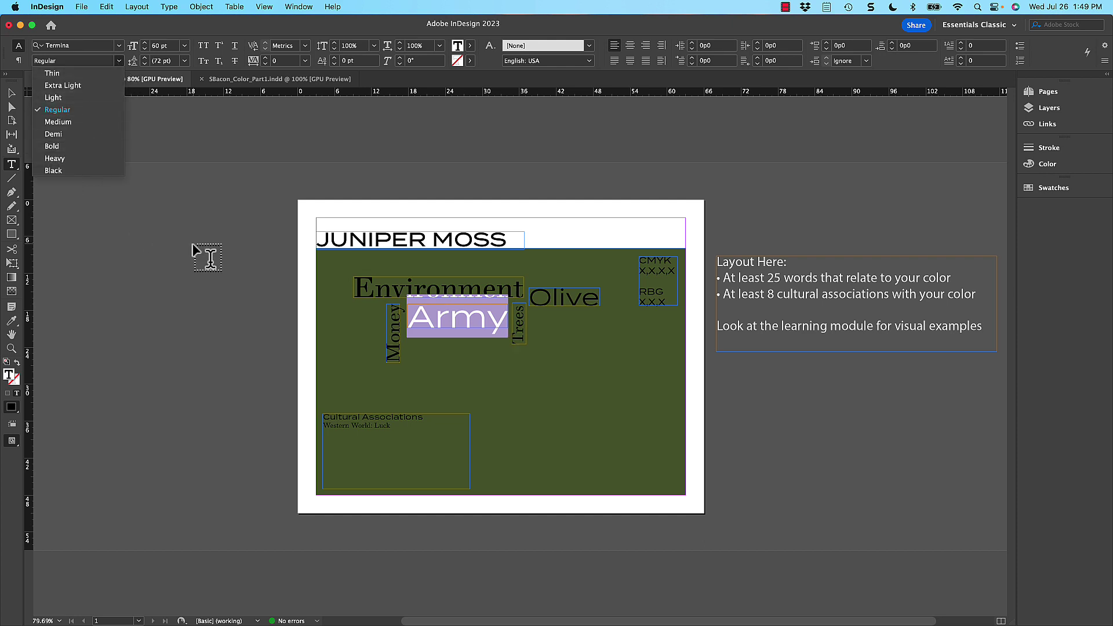
{"action": "left_click", "coordinate": [197, 249]}
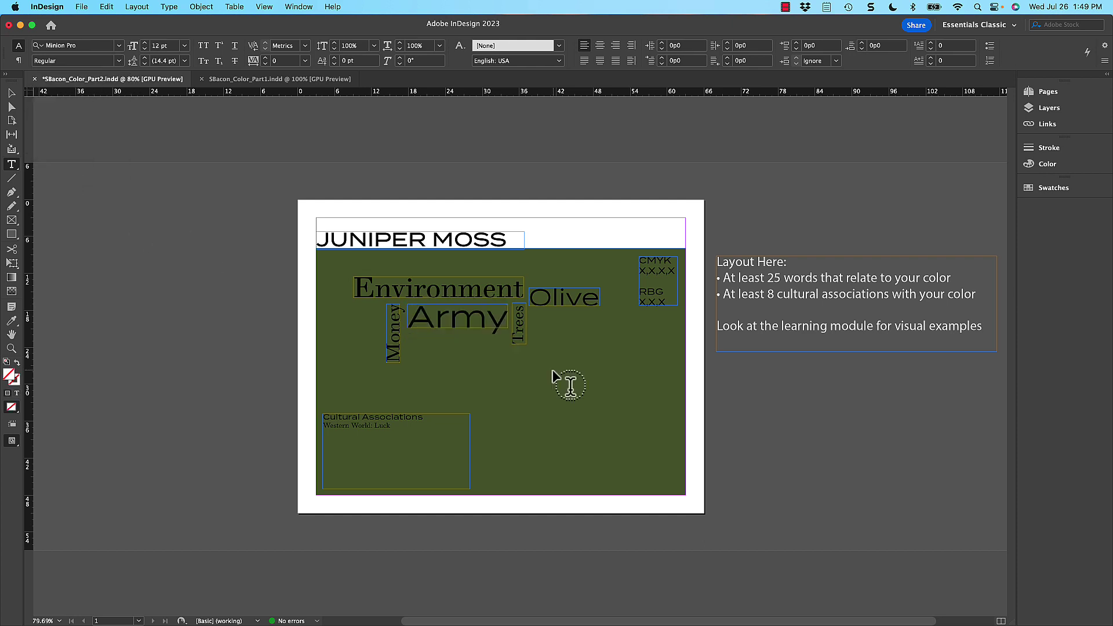
{"action": "left_click", "coordinate": [659, 265]}
Switch to Preview screen mode to view the page without guides or frame edges
{"action": "left_click", "coordinate": [11, 93]}
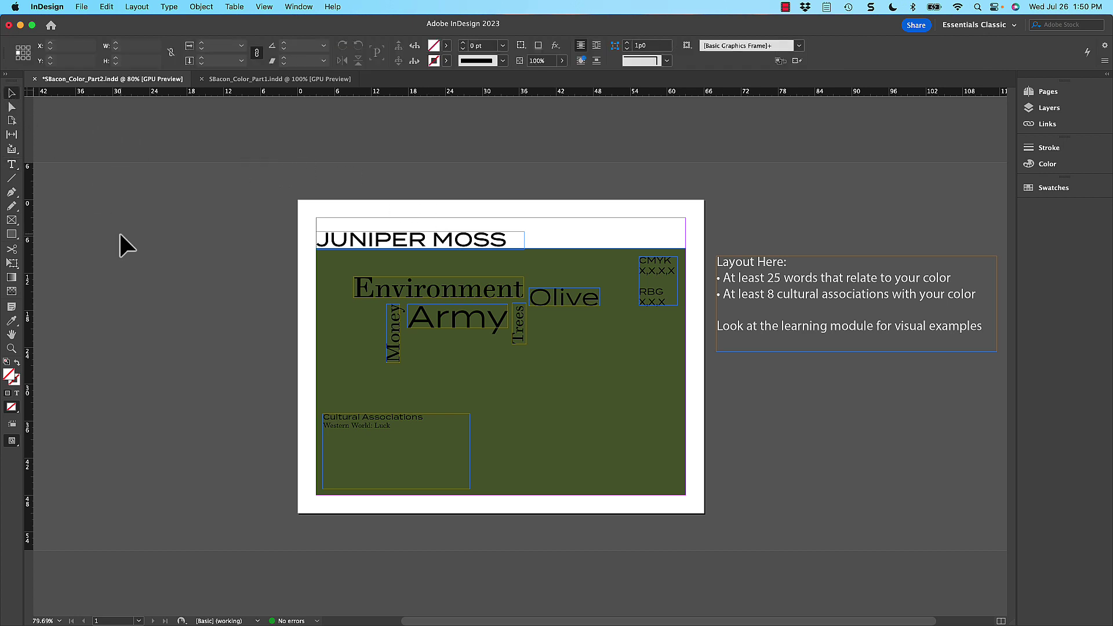
{"action": "key", "text": "w"}
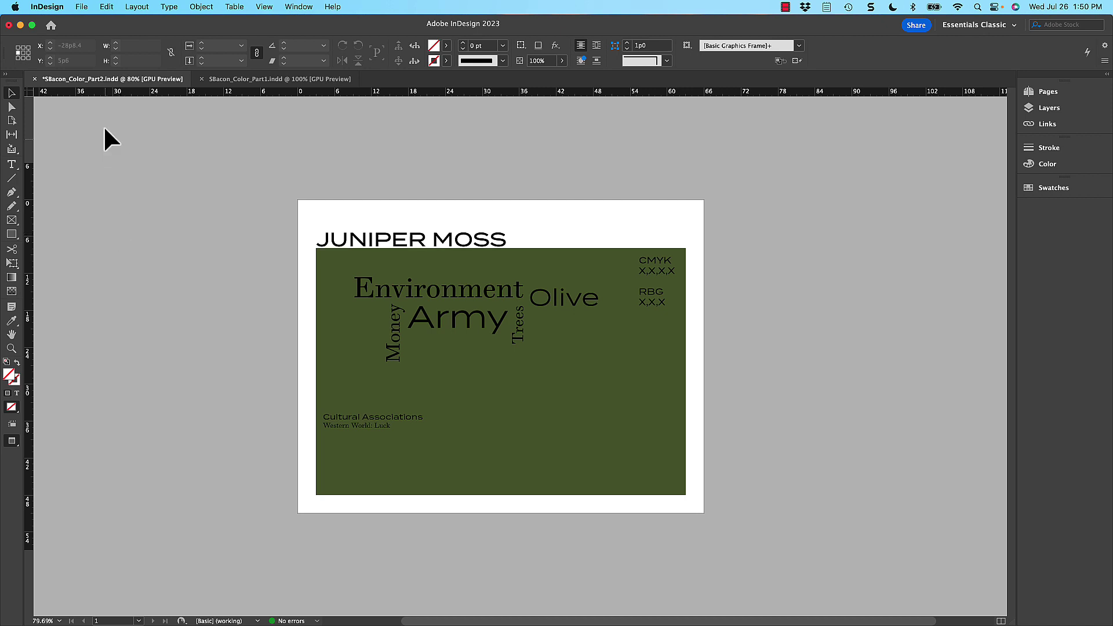
Set up an Adobe PDF export to the Desktop using the [Smallest File Size] preset
{"action": "left_click", "coordinate": [85, 8]}
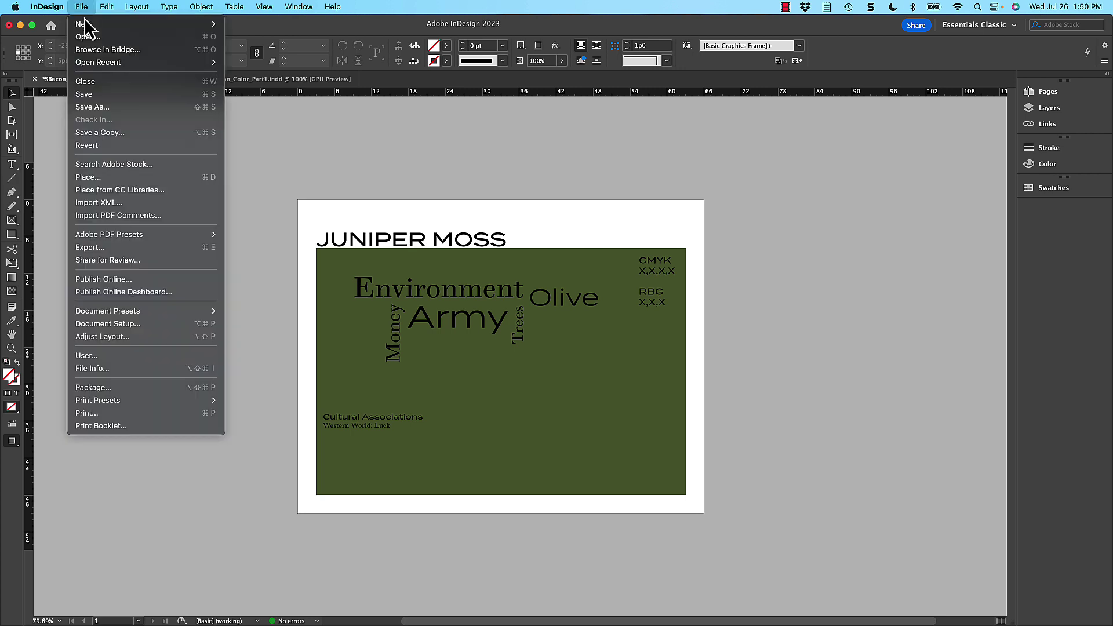
{"action": "left_click", "coordinate": [124, 248]}
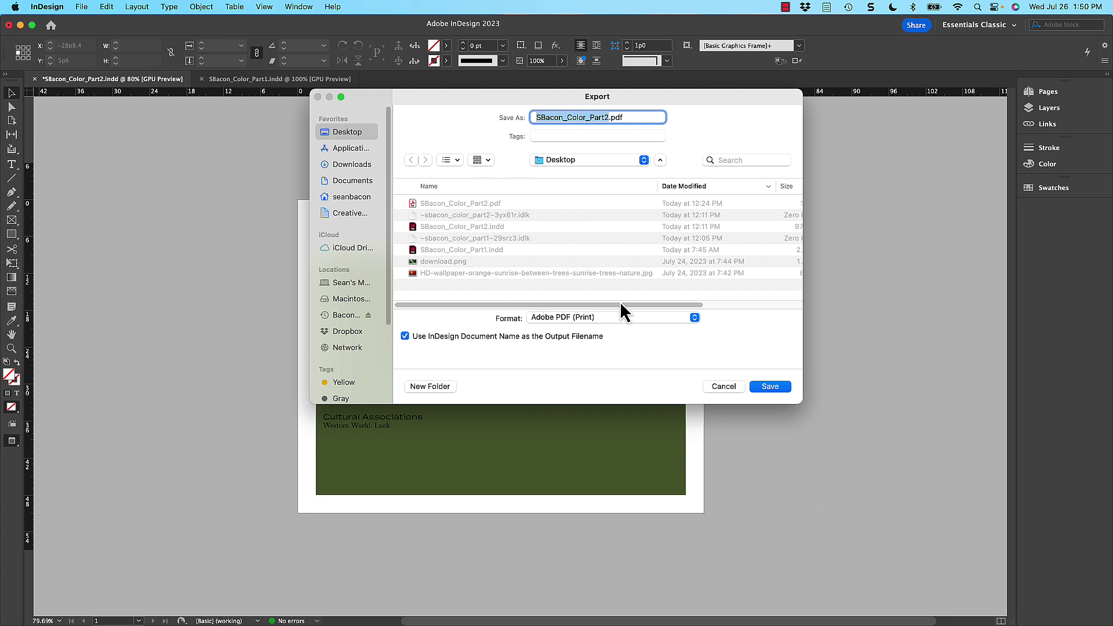
{"action": "left_click", "coordinate": [770, 386]}
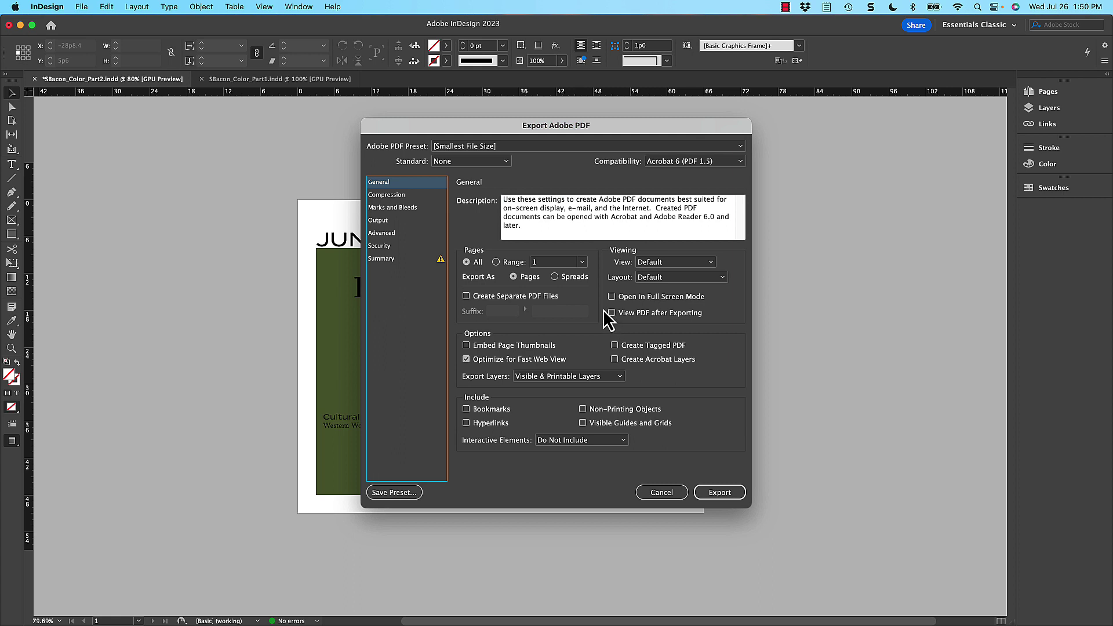
{"action": "left_click", "coordinate": [517, 148]}
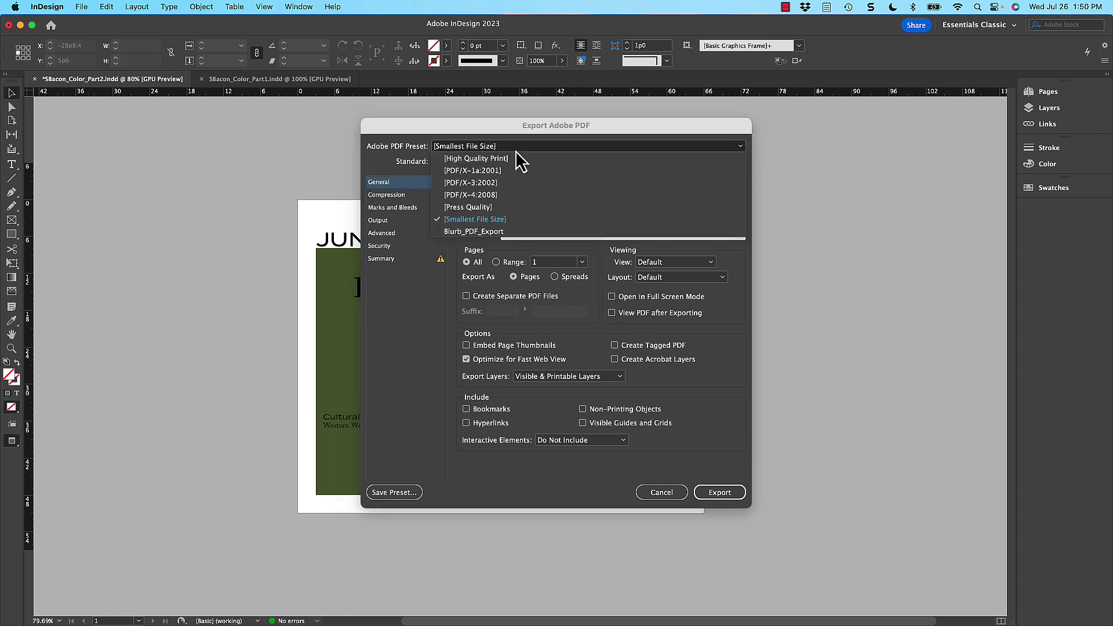
{"action": "left_click", "coordinate": [497, 226]}
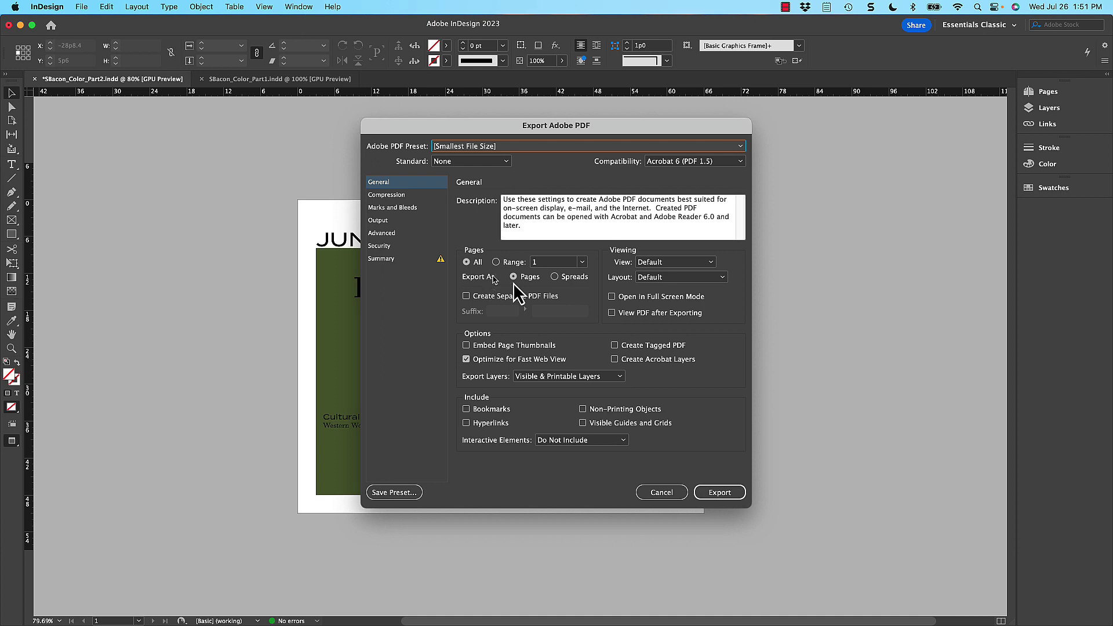
Export the PDF and return to Normal screen mode
{"action": "left_click", "coordinate": [717, 493]}
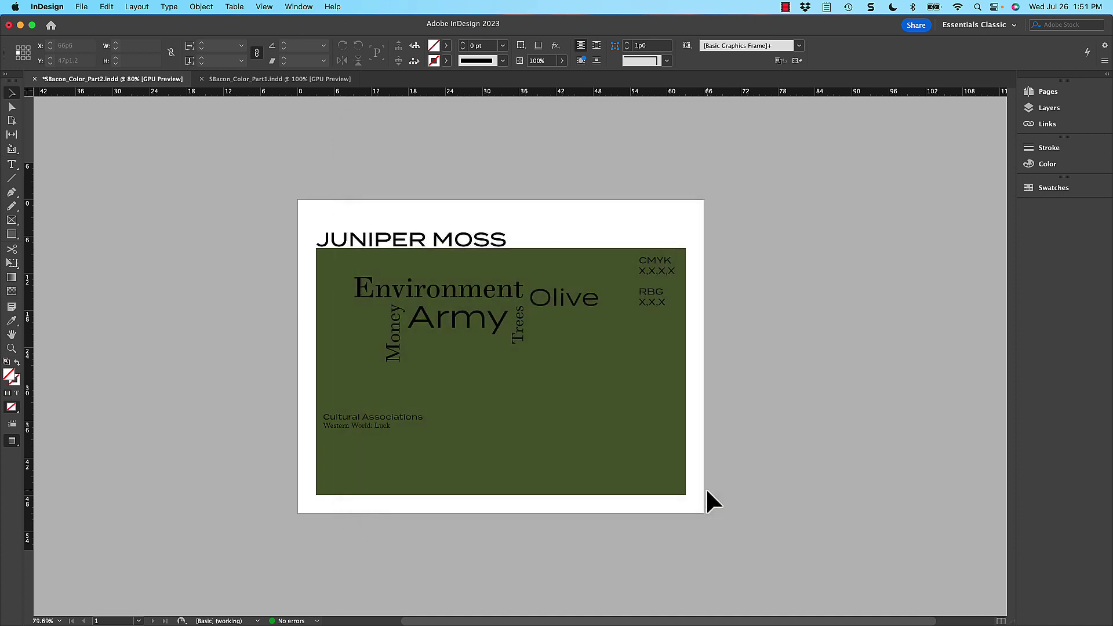
{"action": "key", "text": "w"}
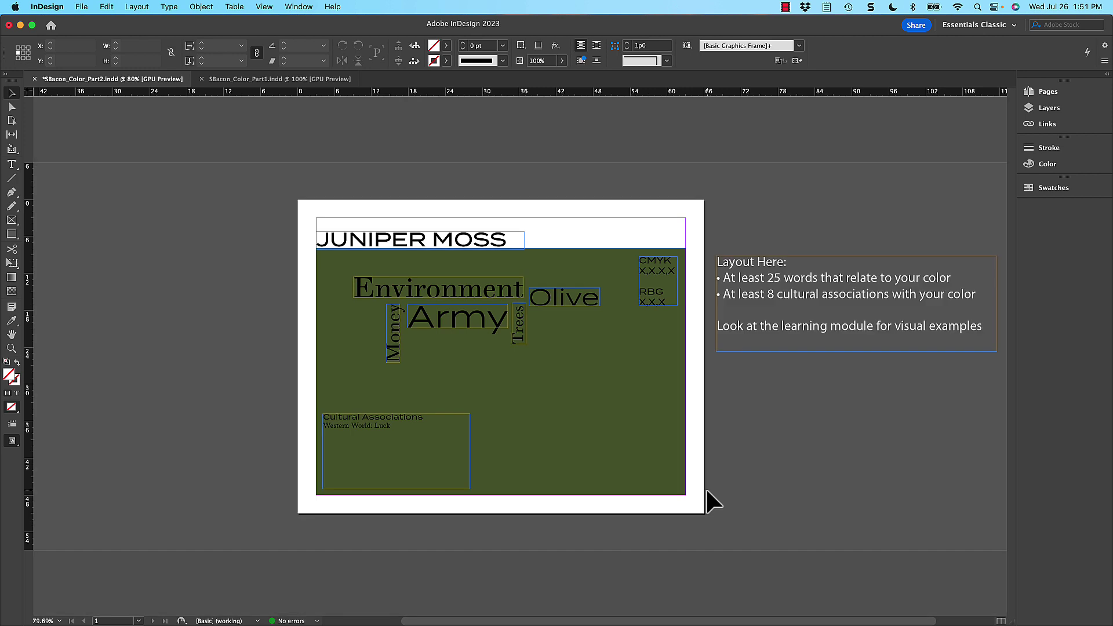